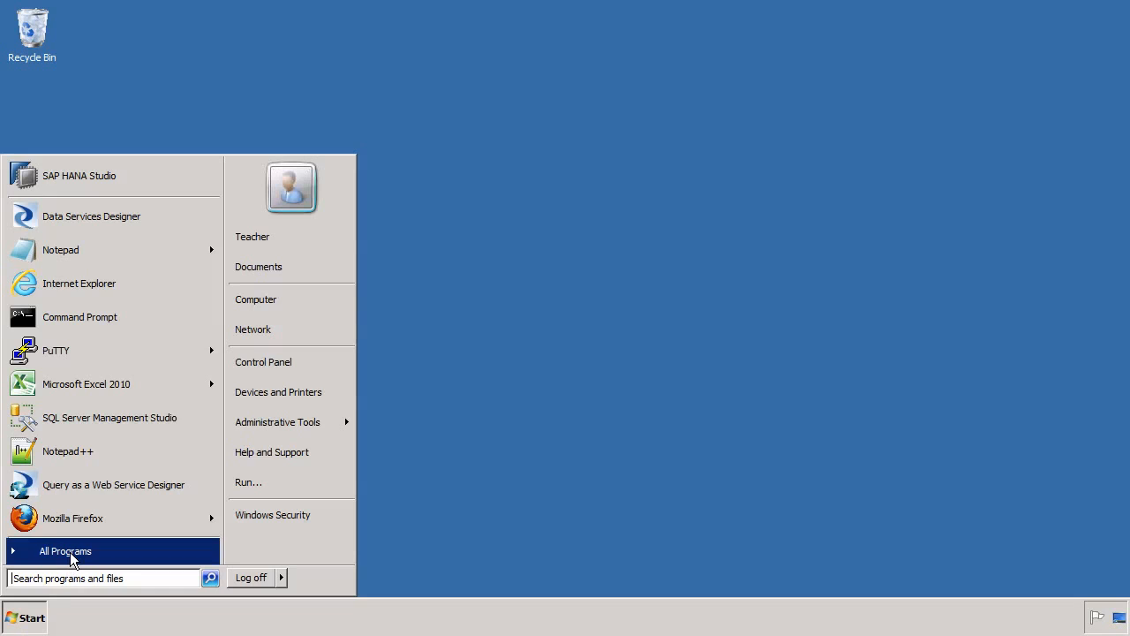
Launch Crystal Reports 2011 from its folder under All Programs in the Start menu
left_click(71, 554)
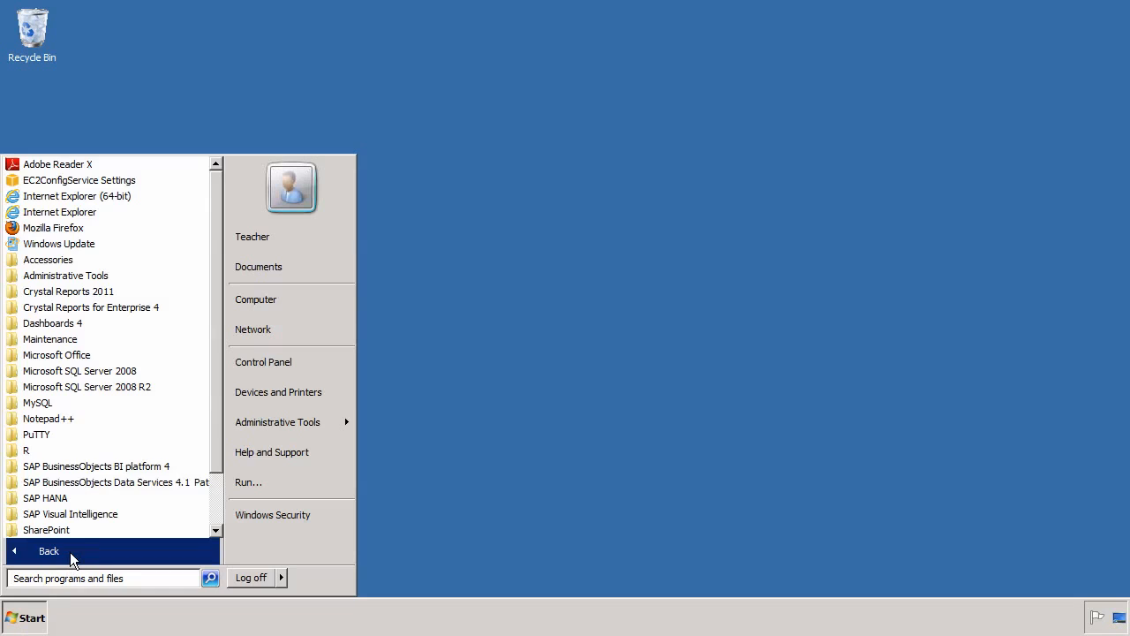
left_click(74, 293)
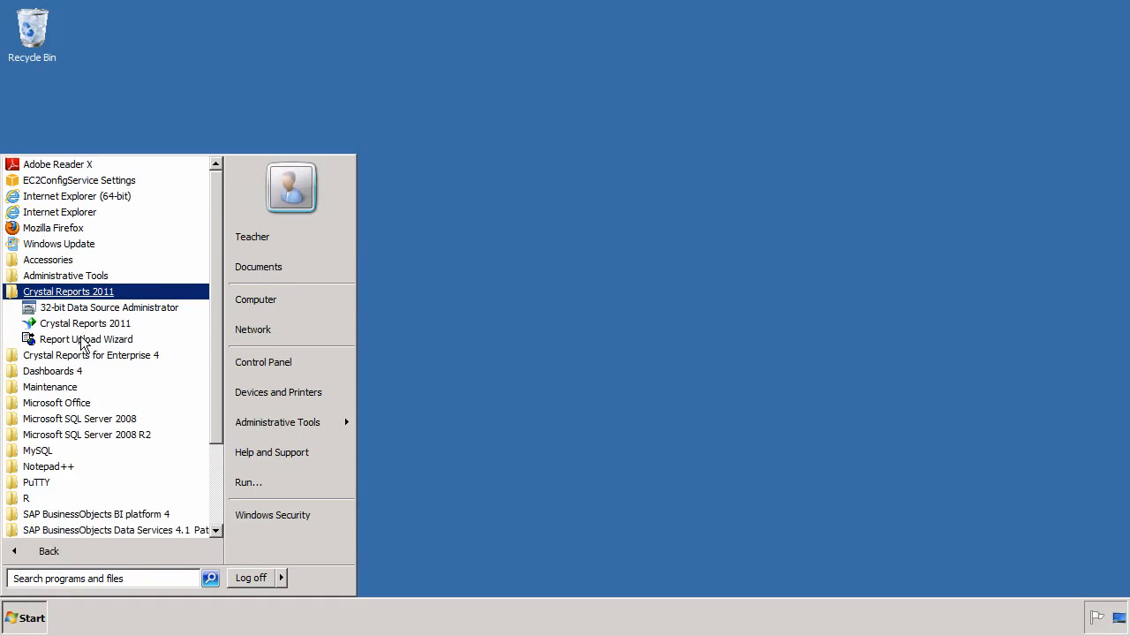
left_click(81, 358)
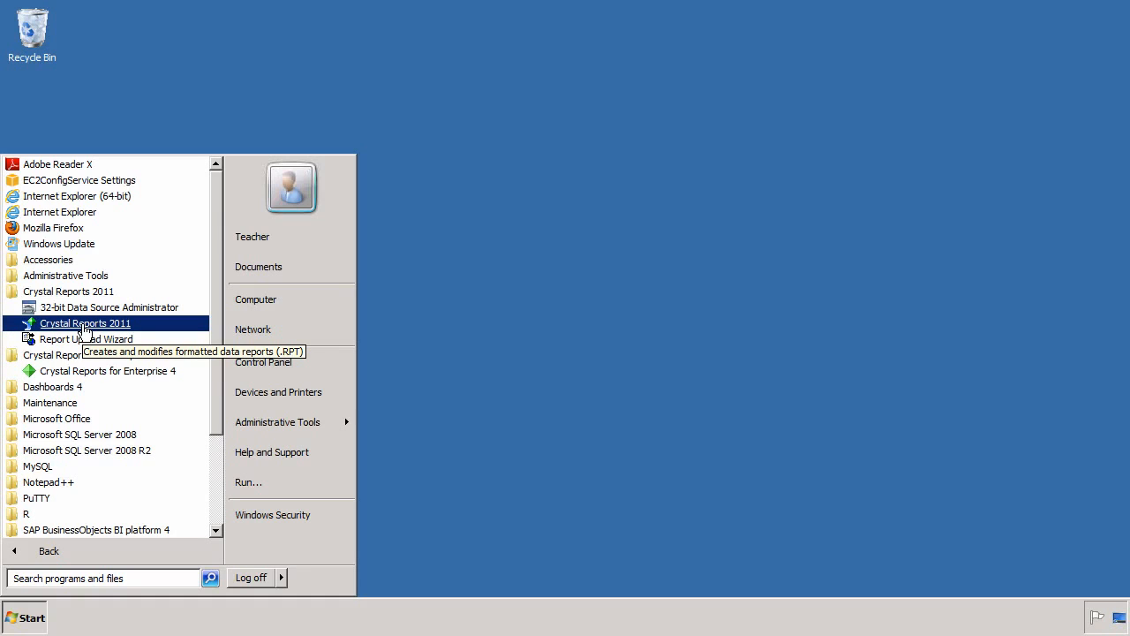
left_click(86, 326)
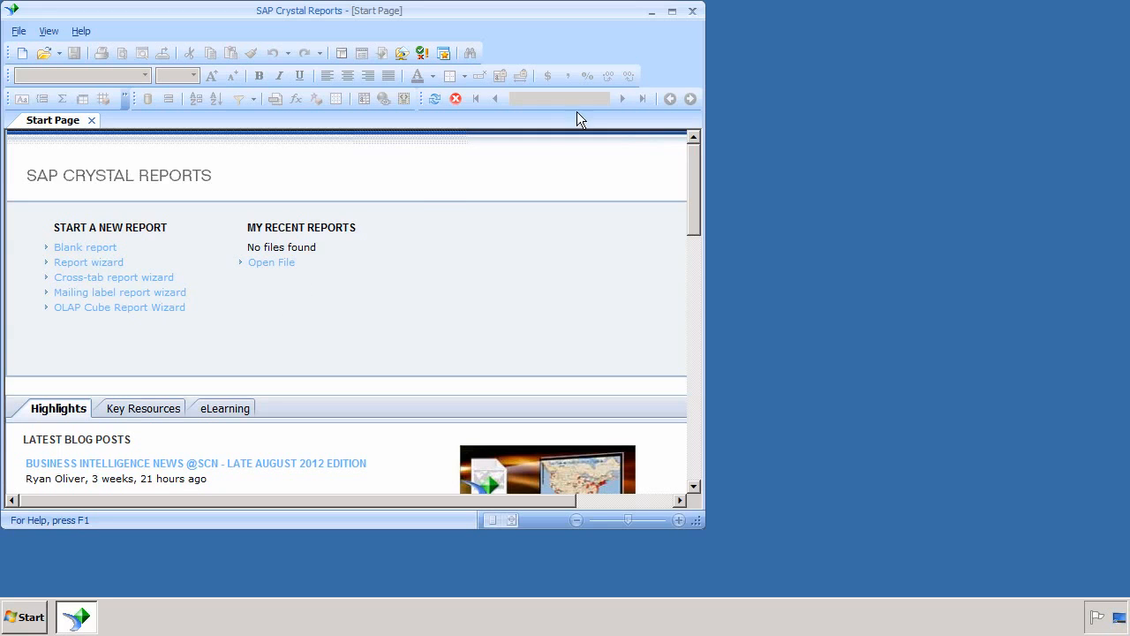
Maximize the Crystal Reports window and start a new report with the Report Wizard
left_click(672, 12)
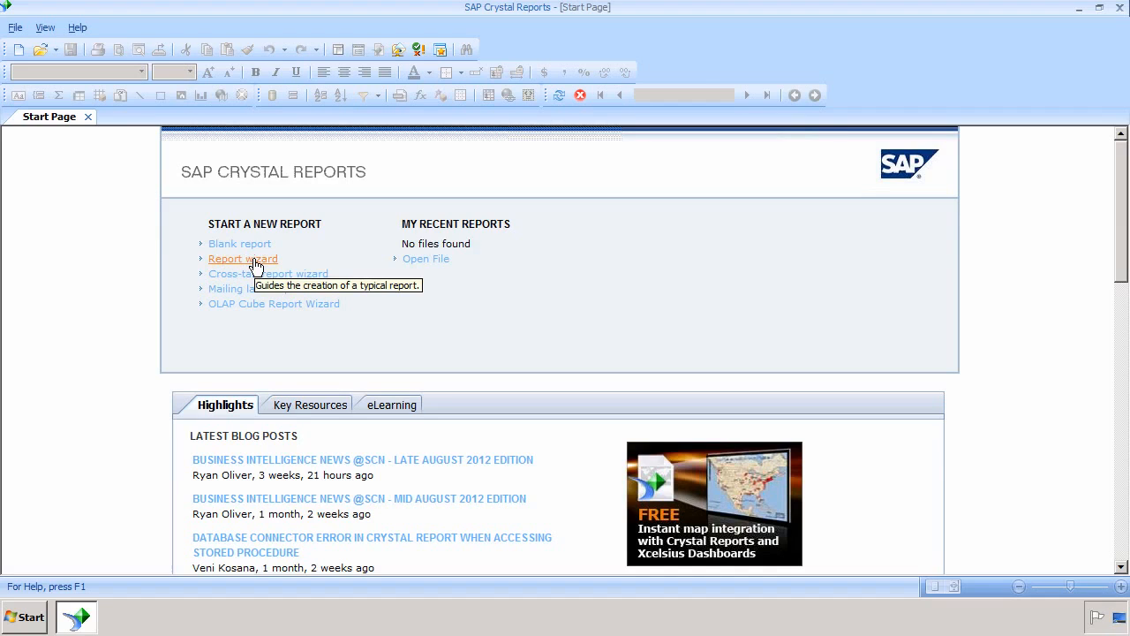
left_click(254, 262)
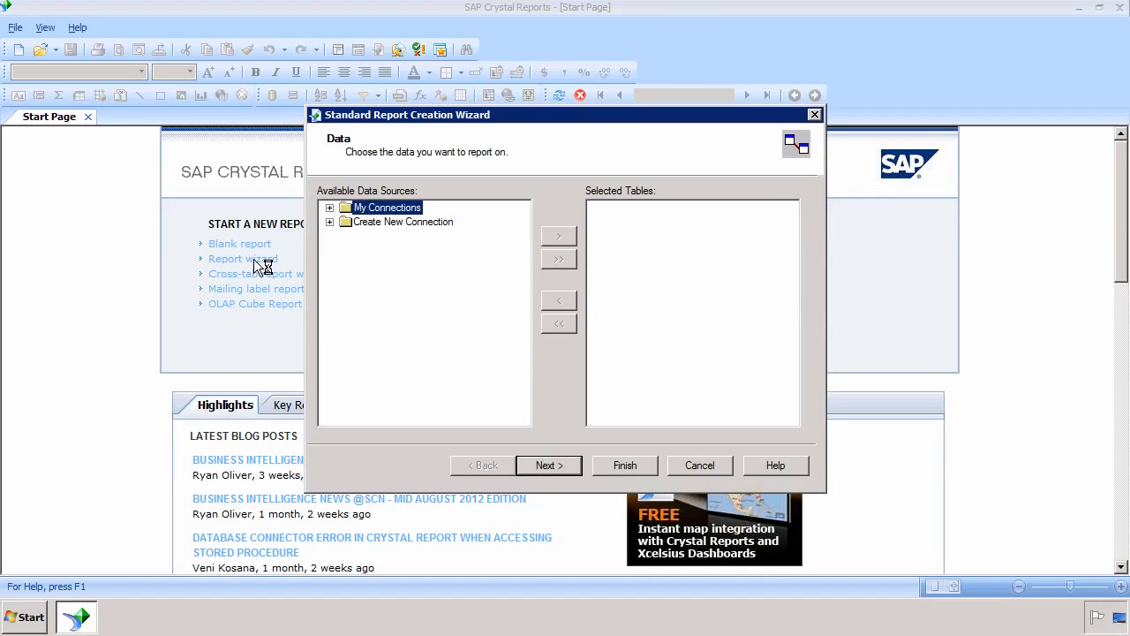
Expand Create New Connection in the wizard's Available Data Sources list
left_click(329, 223)
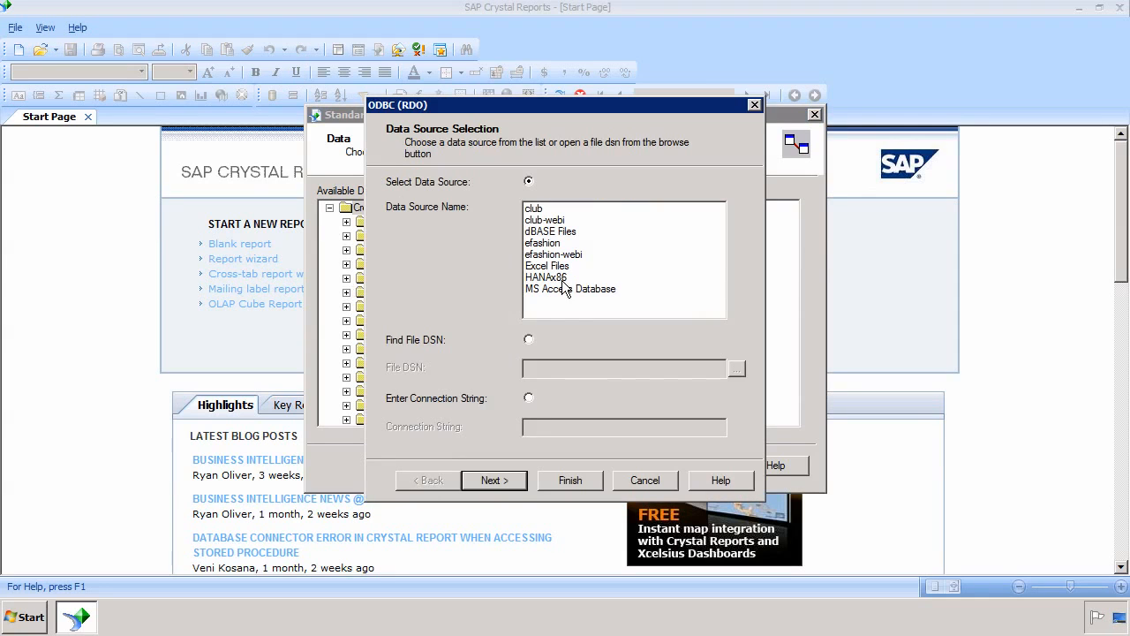
Connect to the HANAx86 ODBC data source, entering the user ID and password
left_click(558, 280)
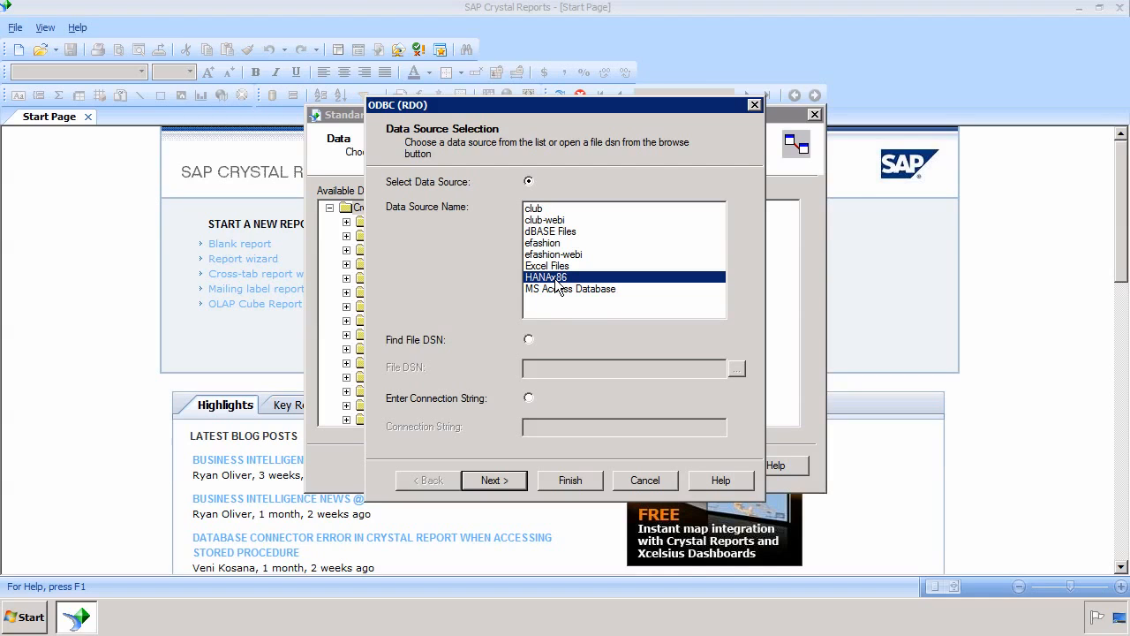
left_click(514, 480)
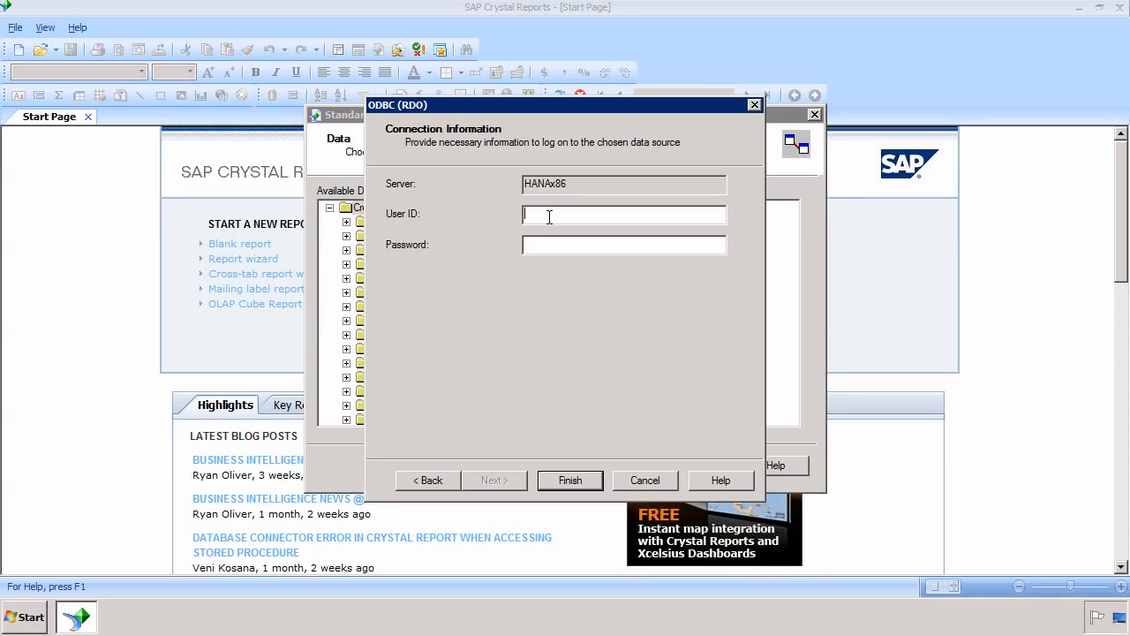
type("system********")
left_click(557, 482)
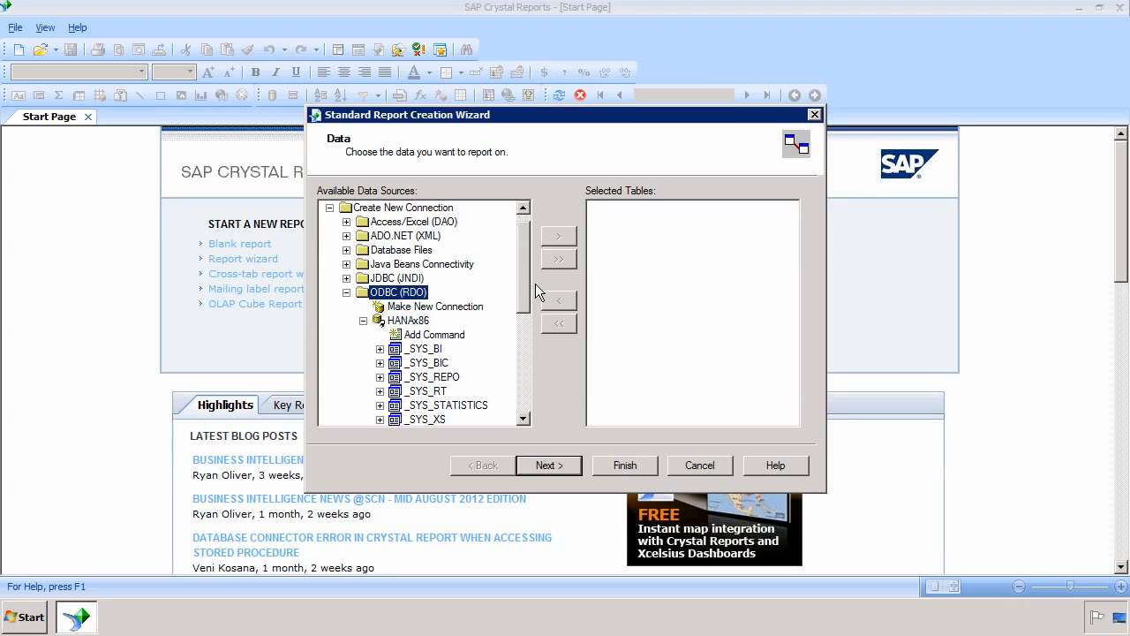
Launch SAP HANA Studio from the Start menu's pinned programs
left_click(29, 617)
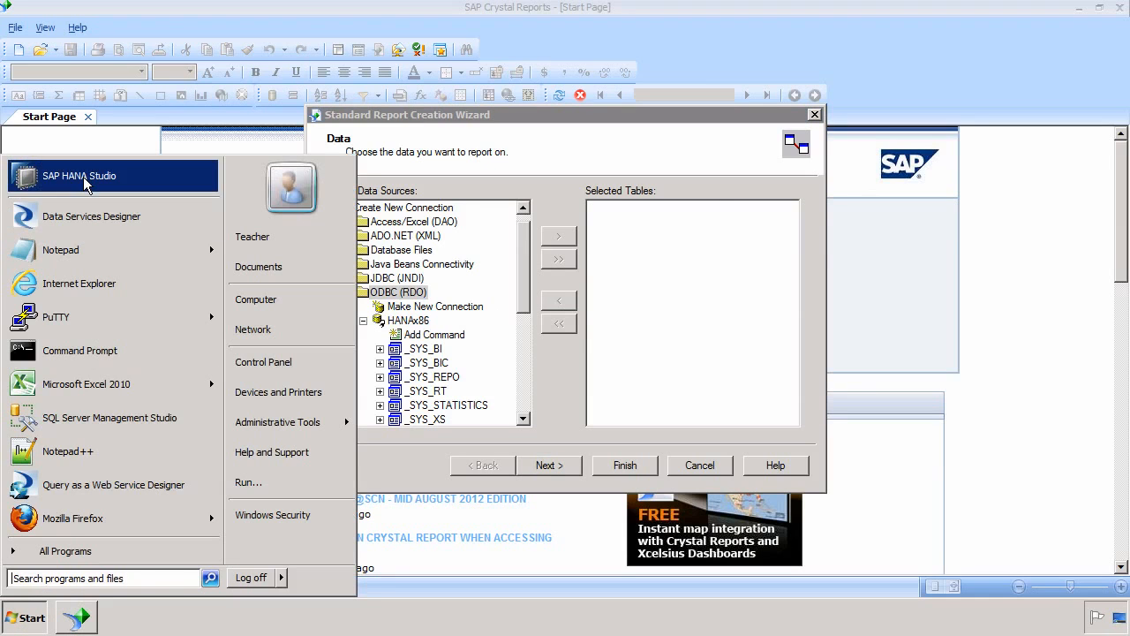
left_click(35, 179)
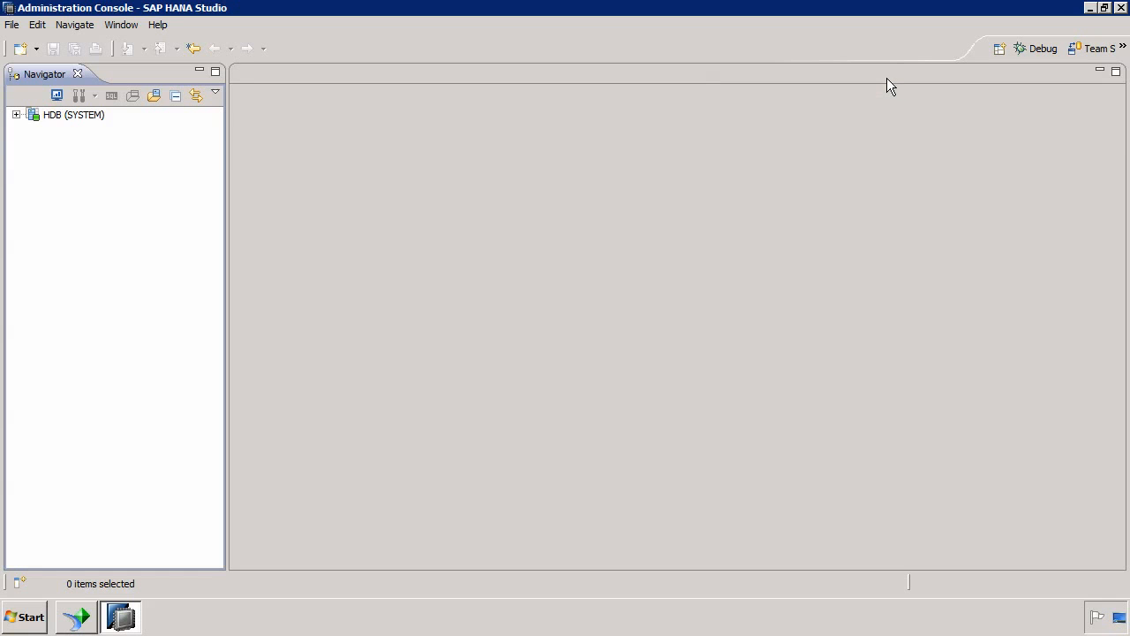
Switch SAP HANA Studio to the Modeler perspective
left_click(998, 50)
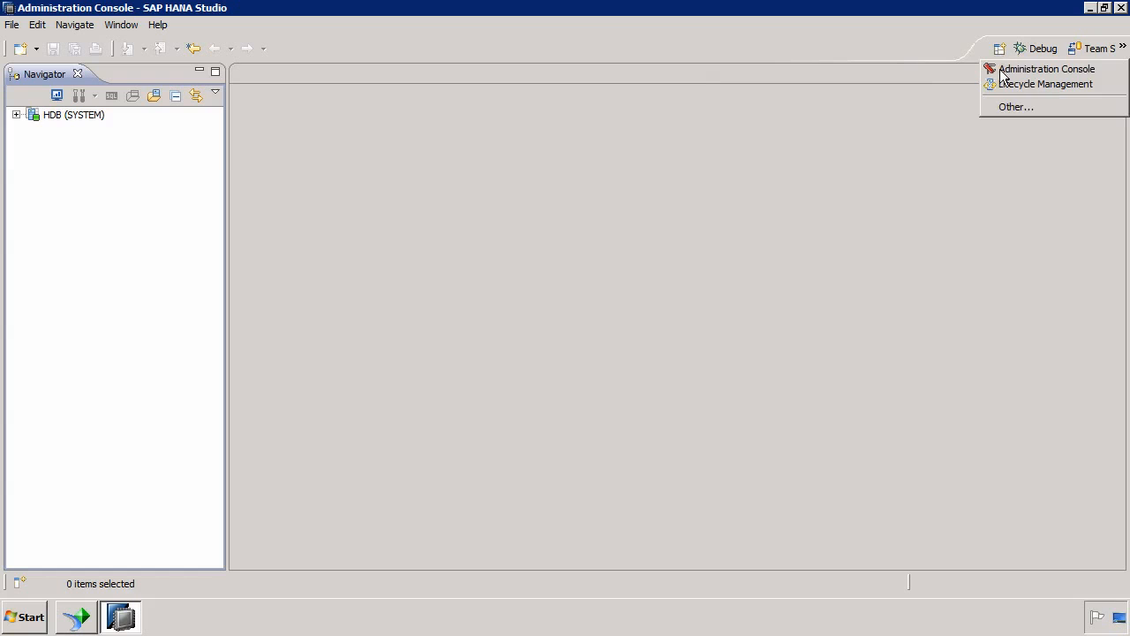
left_click(1005, 104)
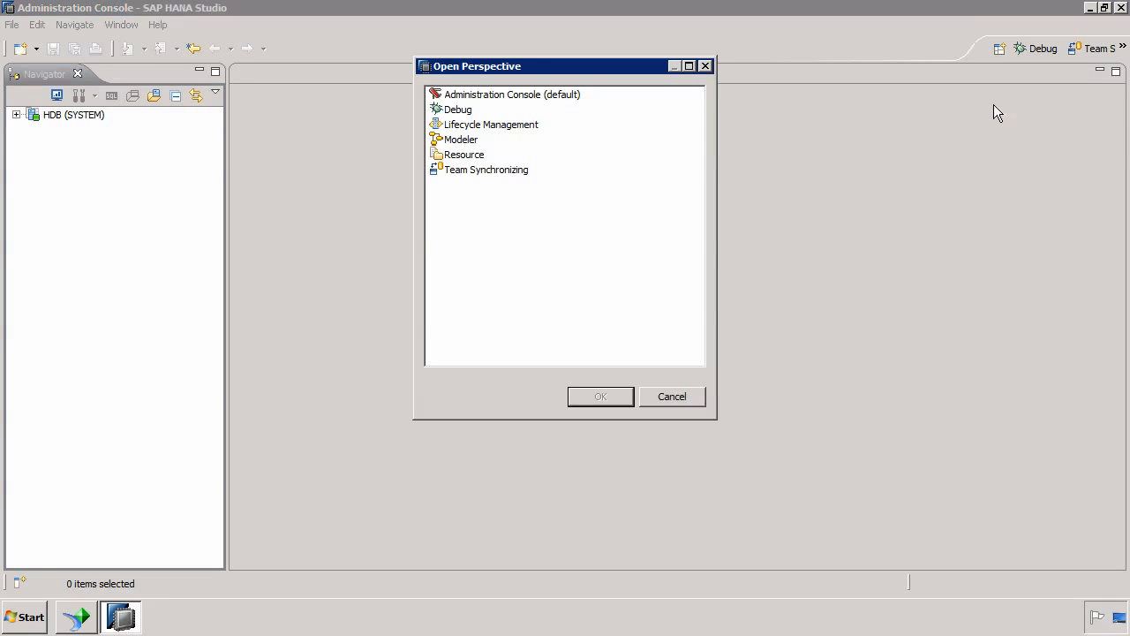
double_click(460, 140)
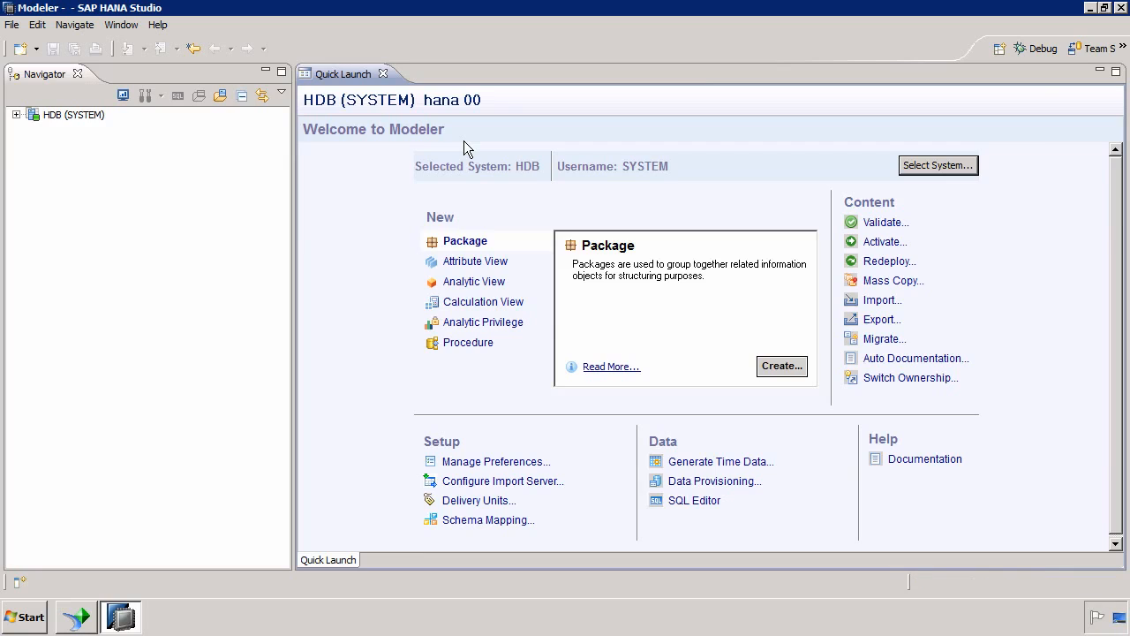
Expand HDB (SYSTEM) > Content > sts to show its analytic, calculation and attribute views
left_click(16, 116)
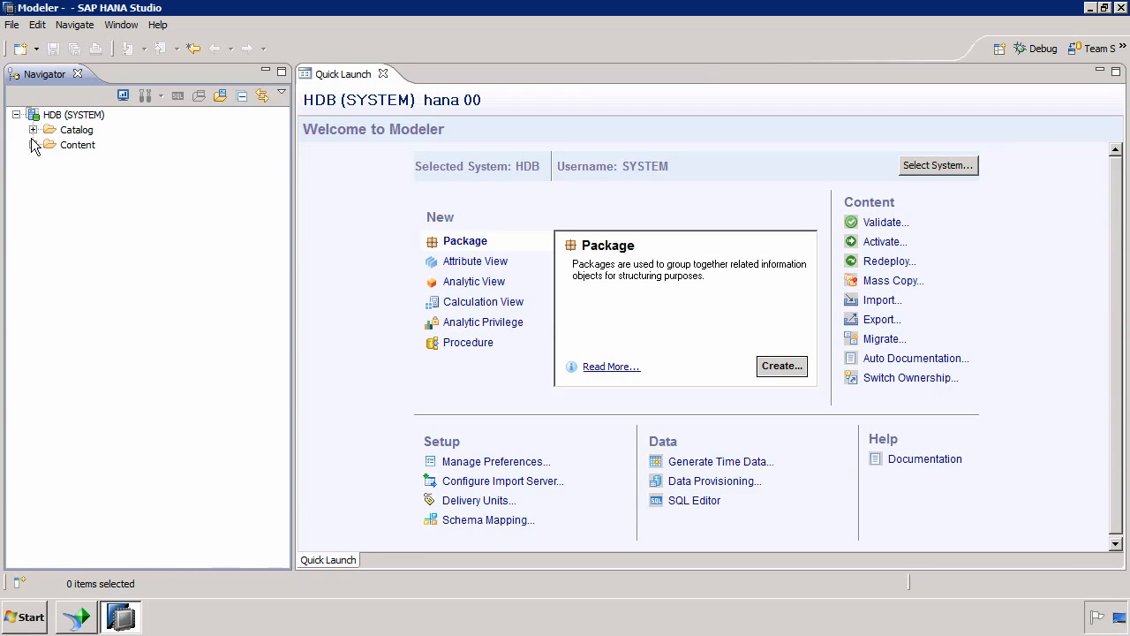
left_click(33, 145)
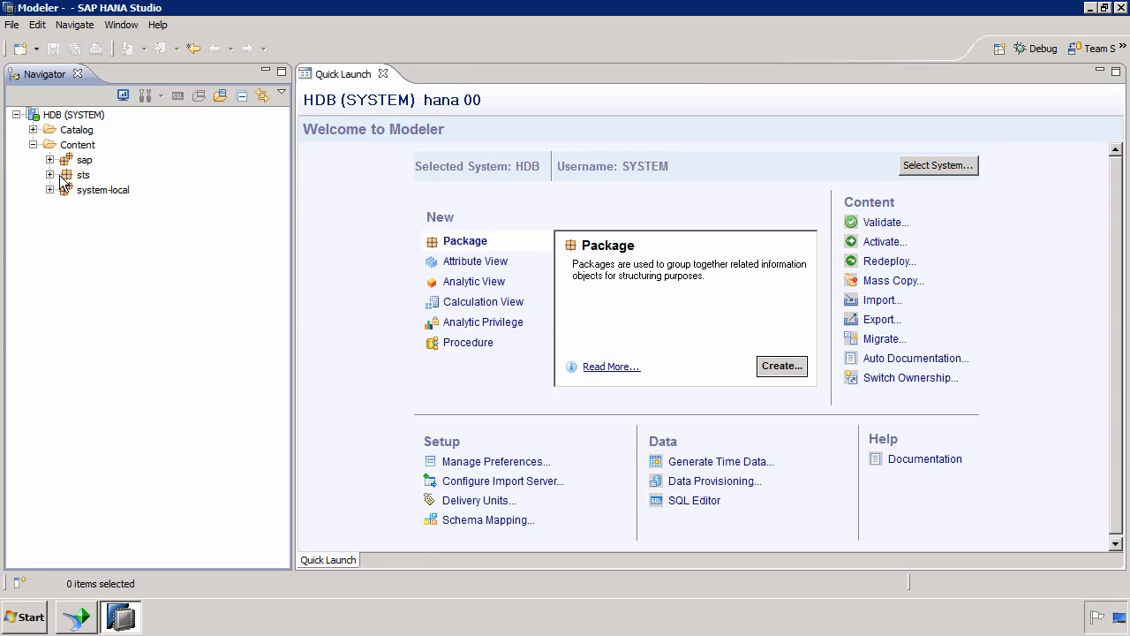
left_click(51, 175)
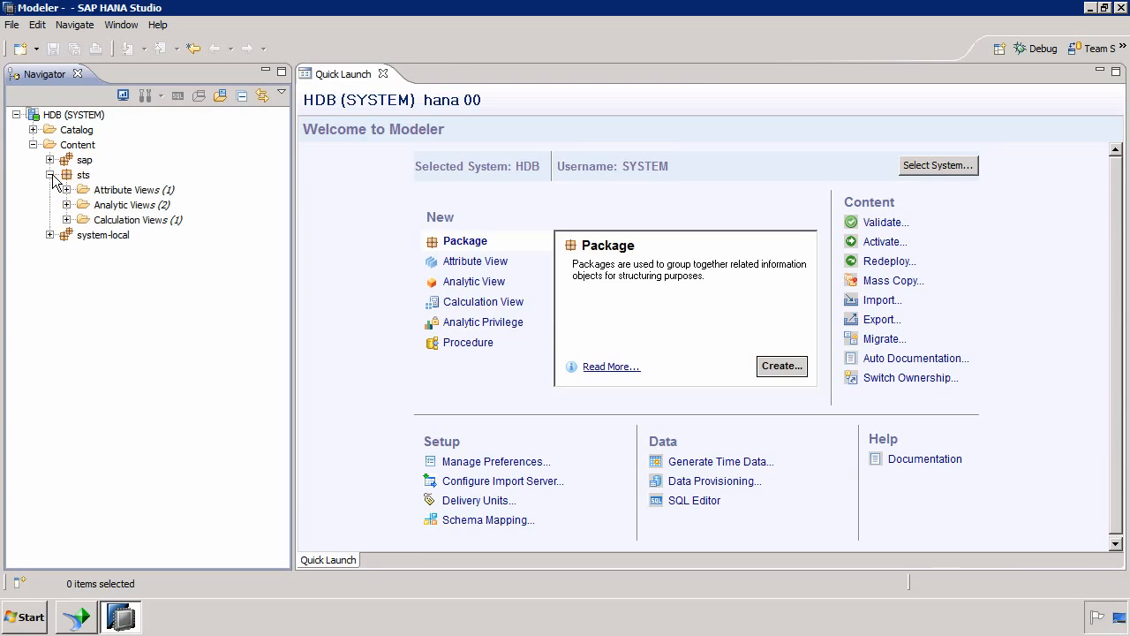
left_click(66, 204)
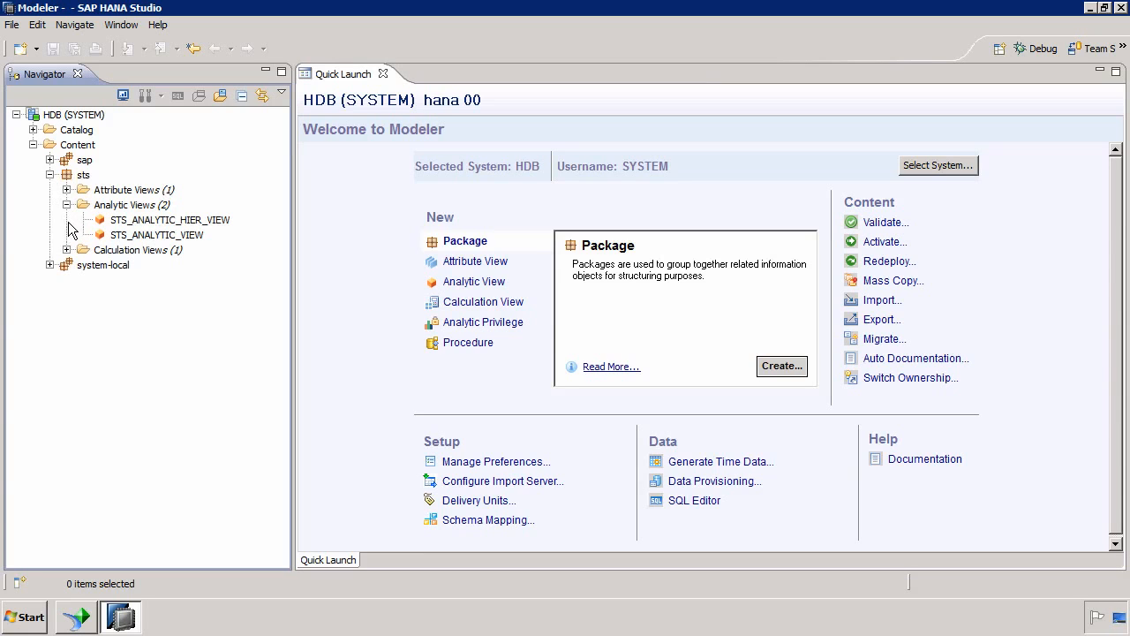
left_click(66, 250)
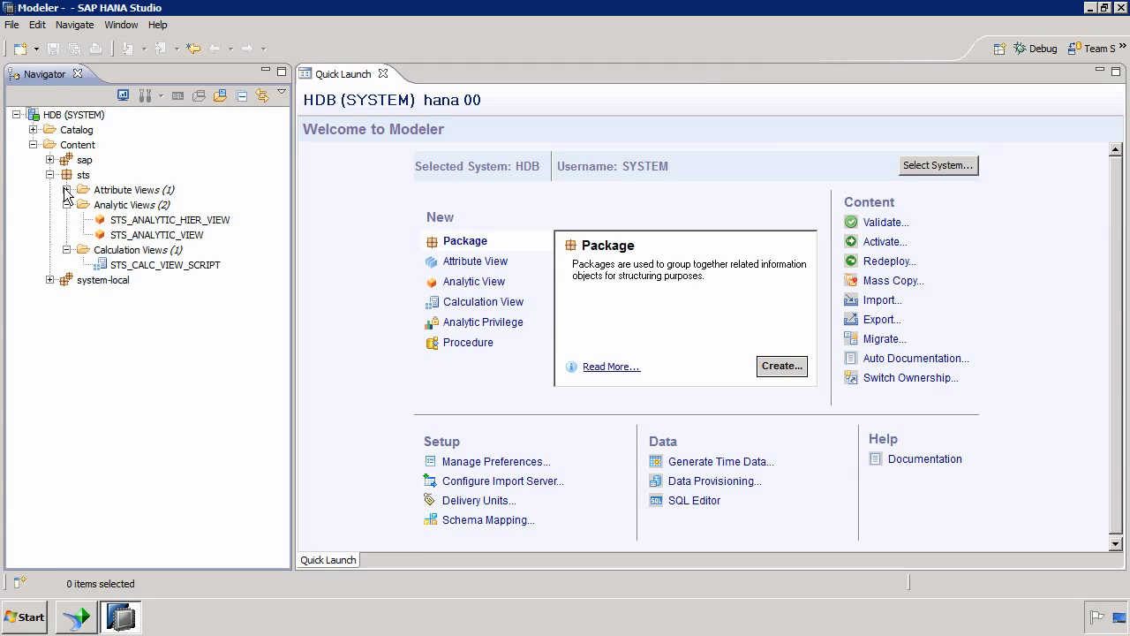
left_click(66, 189)
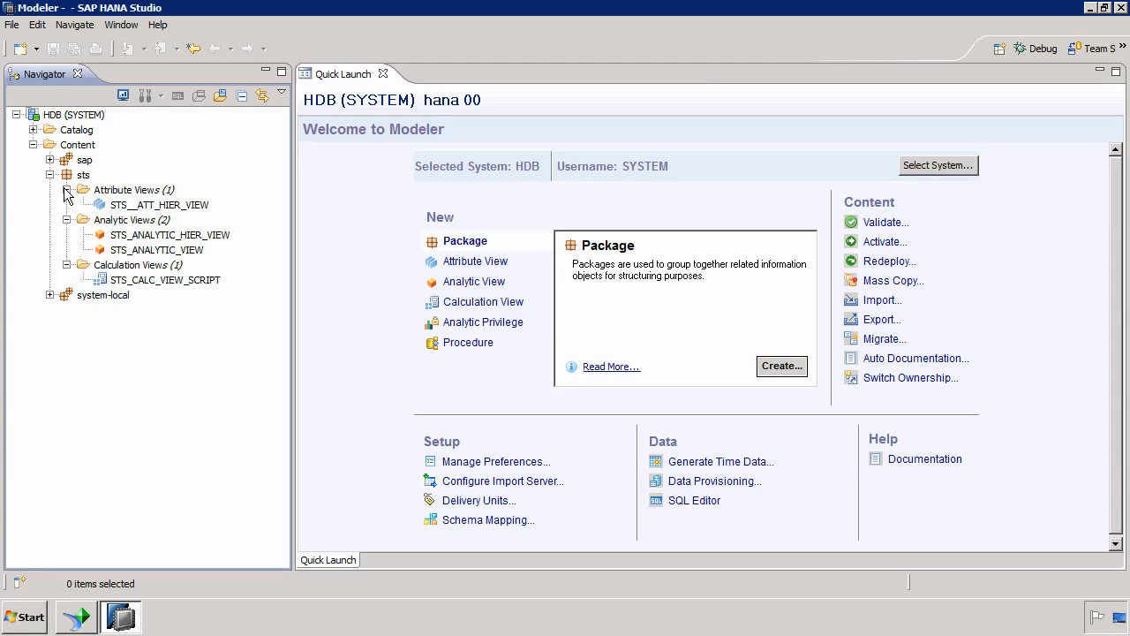
Open STS_ANALYTIC_VIEW to inspect its design and redeploy it
double_click(150, 251)
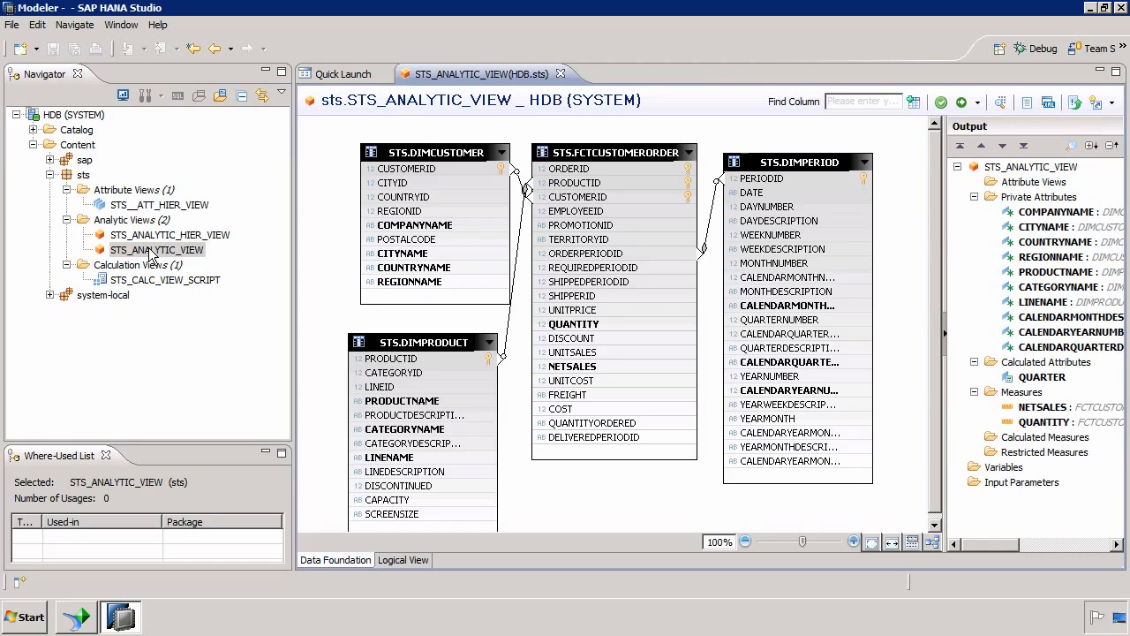
right_click(150, 251)
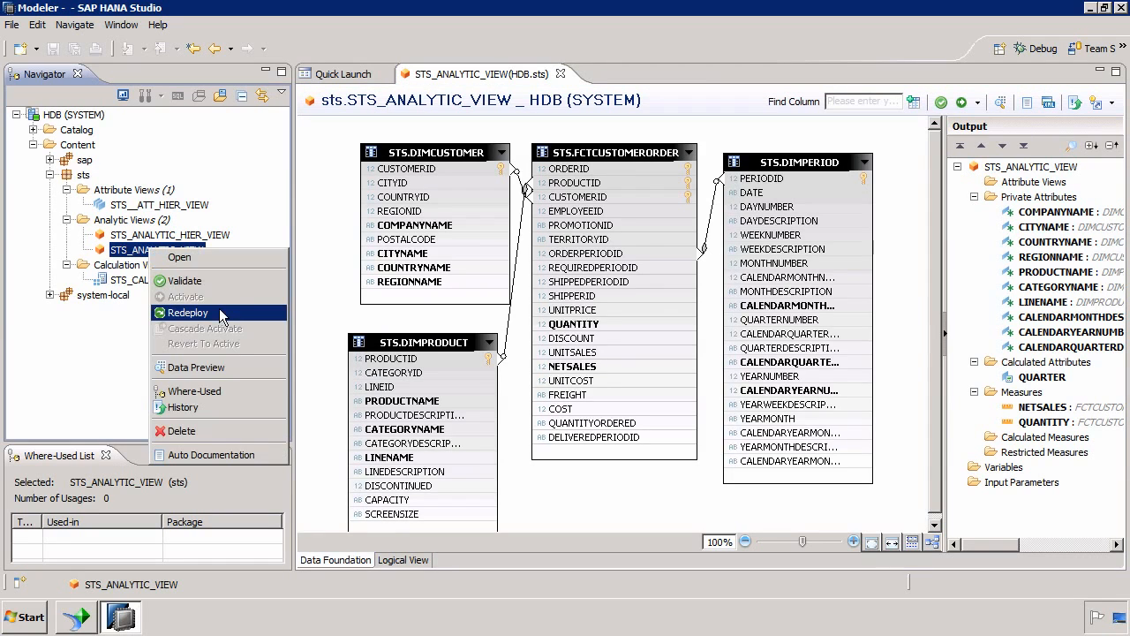
left_click(320, 203)
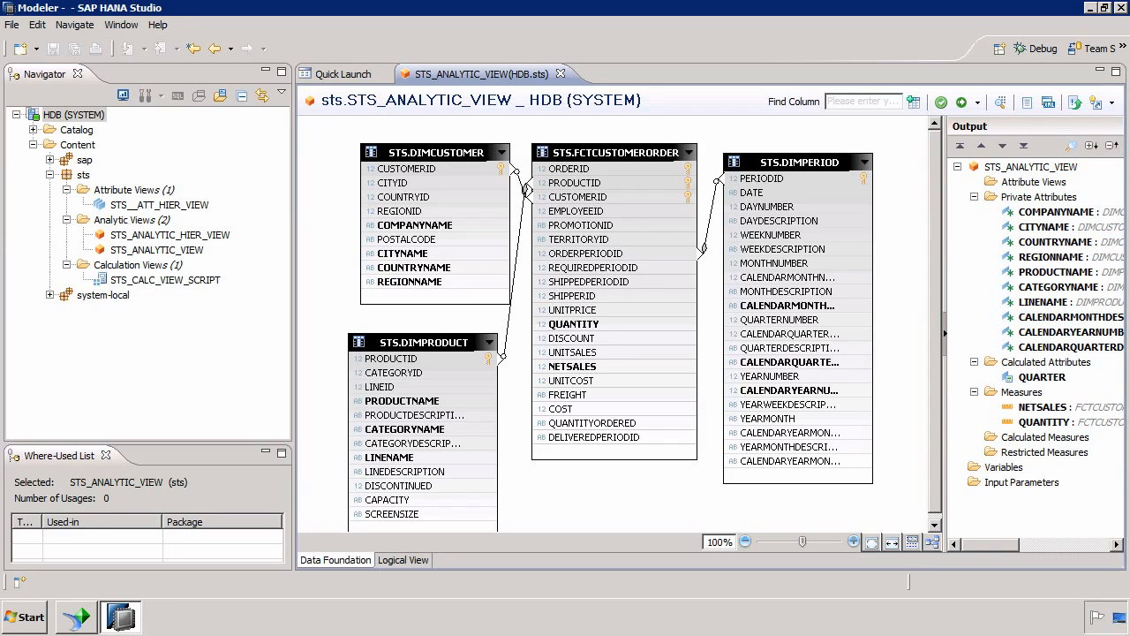
Reselect STS_ANALYTIC_VIEW in the Navigator and bring up its context menu
left_click(161, 331)
left_click(158, 250)
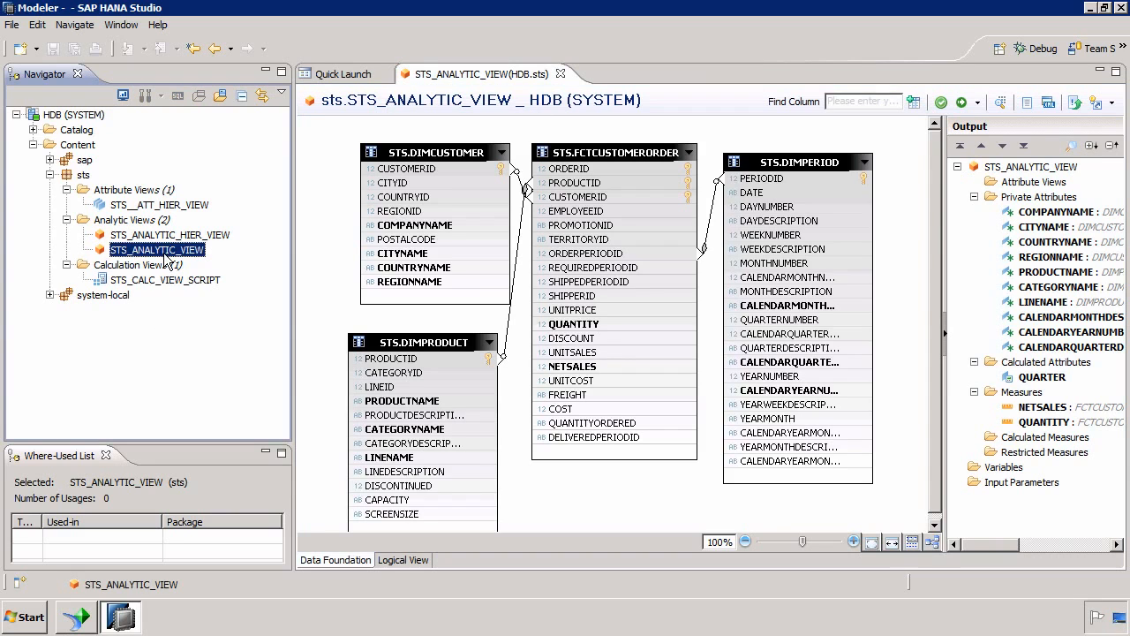
right_click(164, 254)
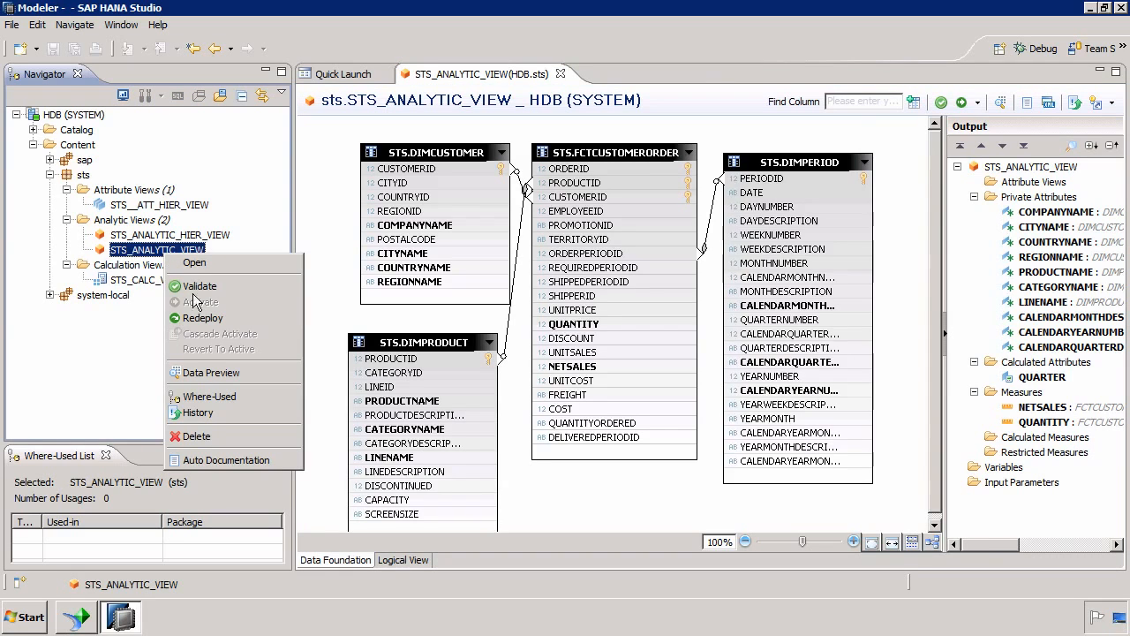
Preview STS_ANALYTIC_VIEW's data and copy the generated SQL statement from the preview log
left_click(224, 373)
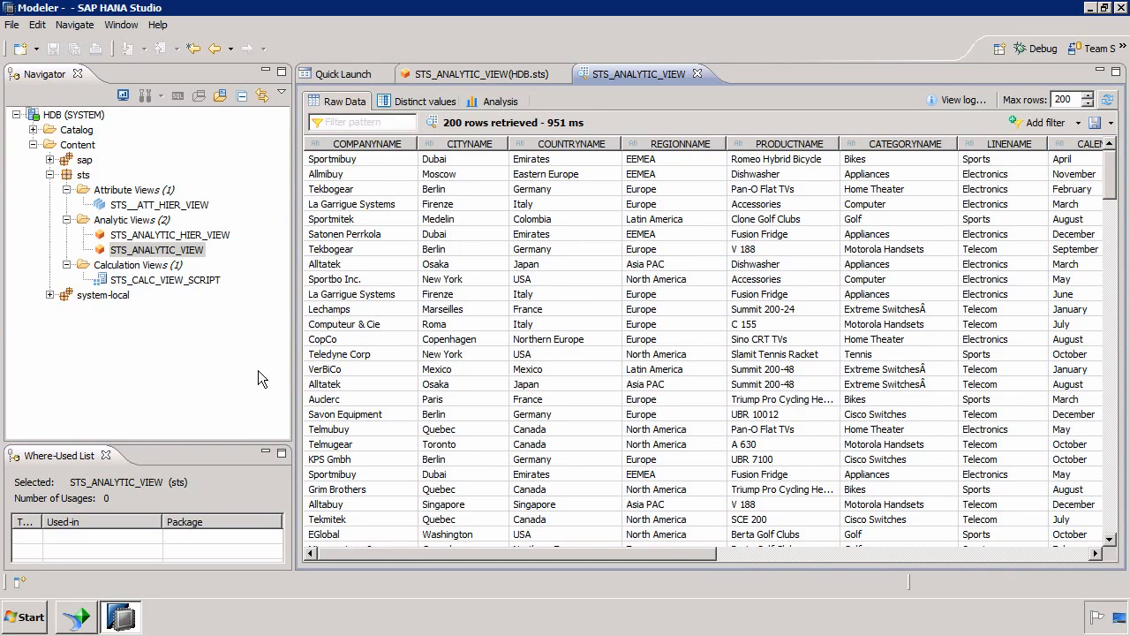
left_click(958, 98)
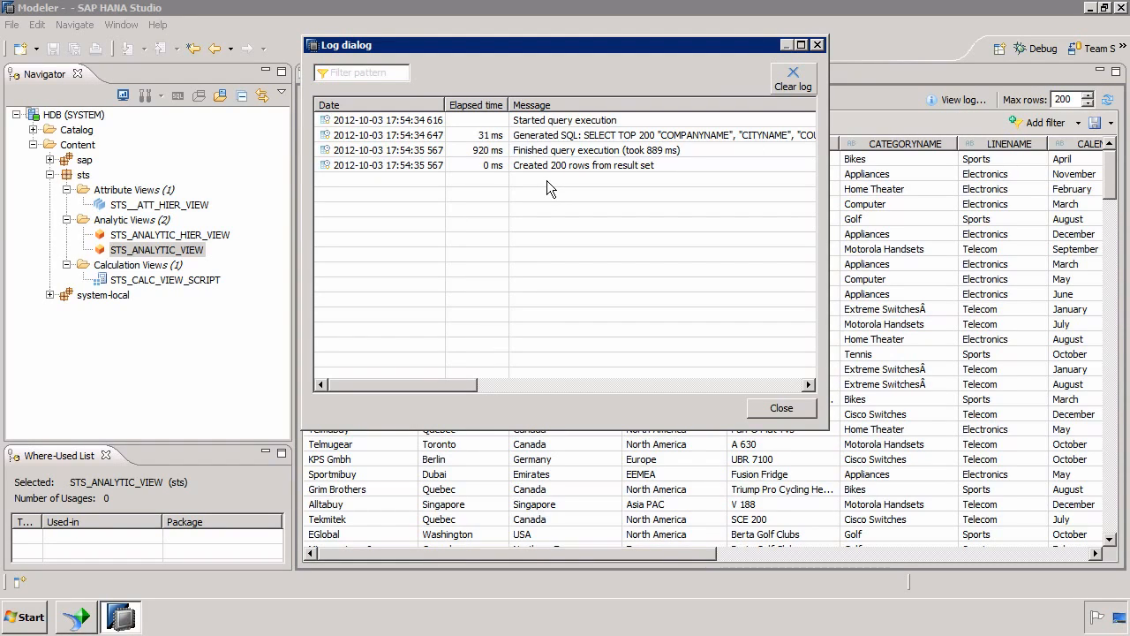
double_click(551, 135)
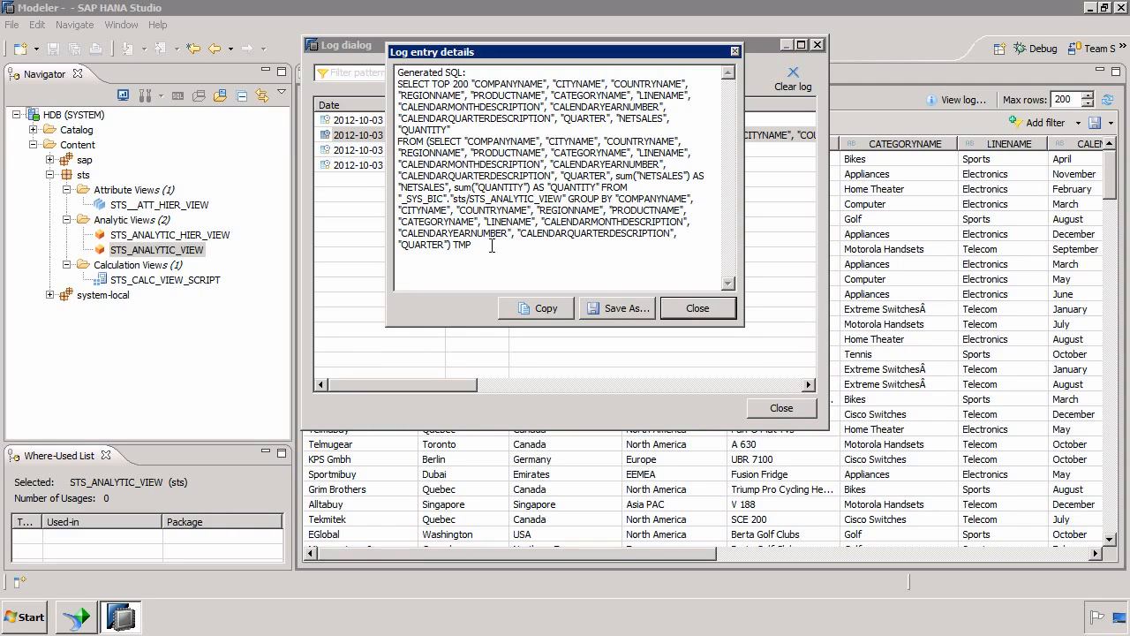
left_click_drag(489, 248, 371, 86)
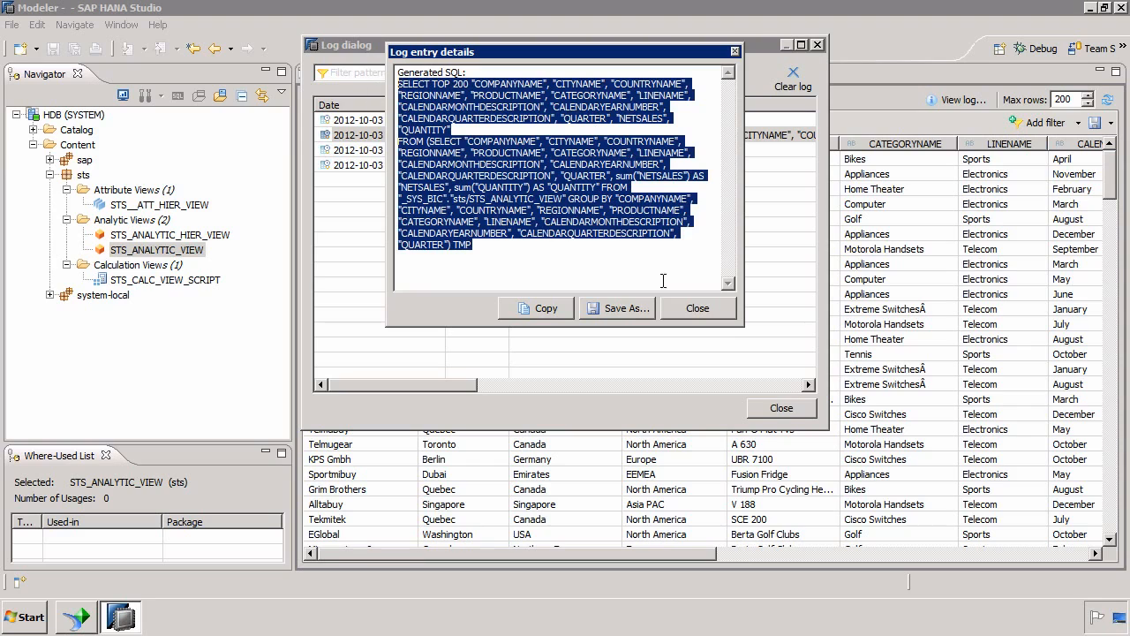
key("Escape")
left_click(782, 408)
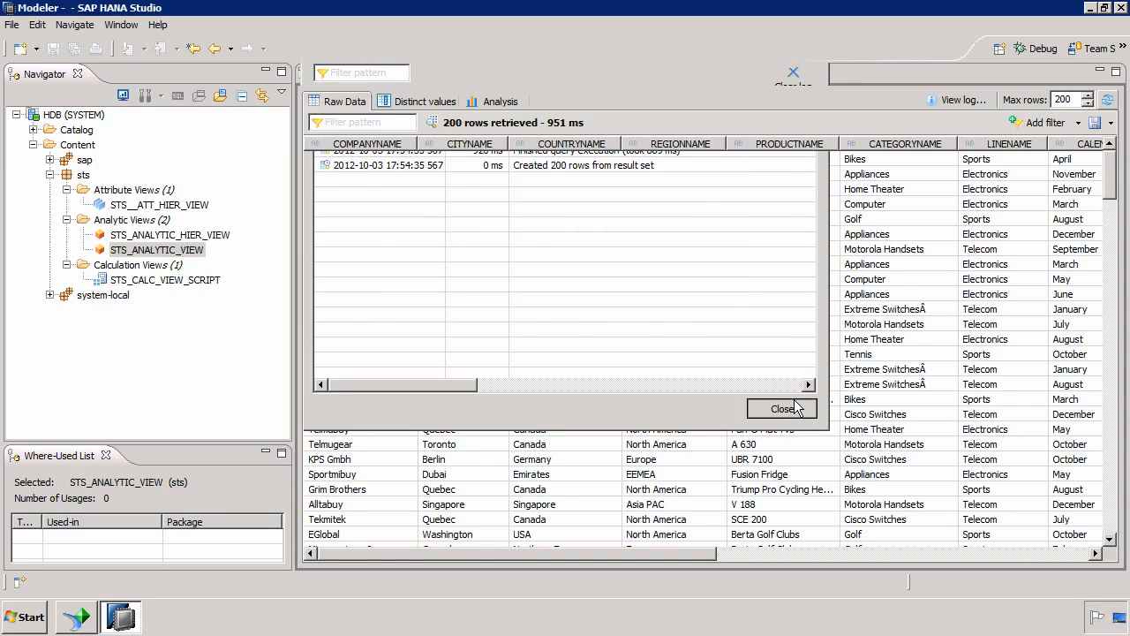
left_click(86, 115)
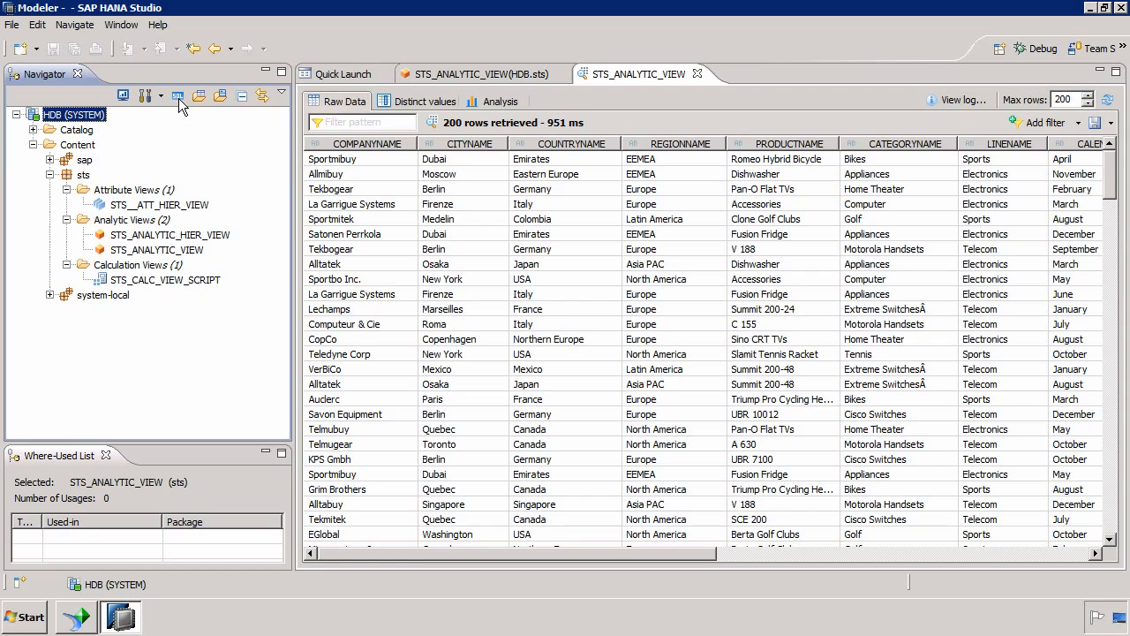
Paste and execute the copied preview query in a new SQL console on HDB (SYSTEM)
left_click(178, 96)
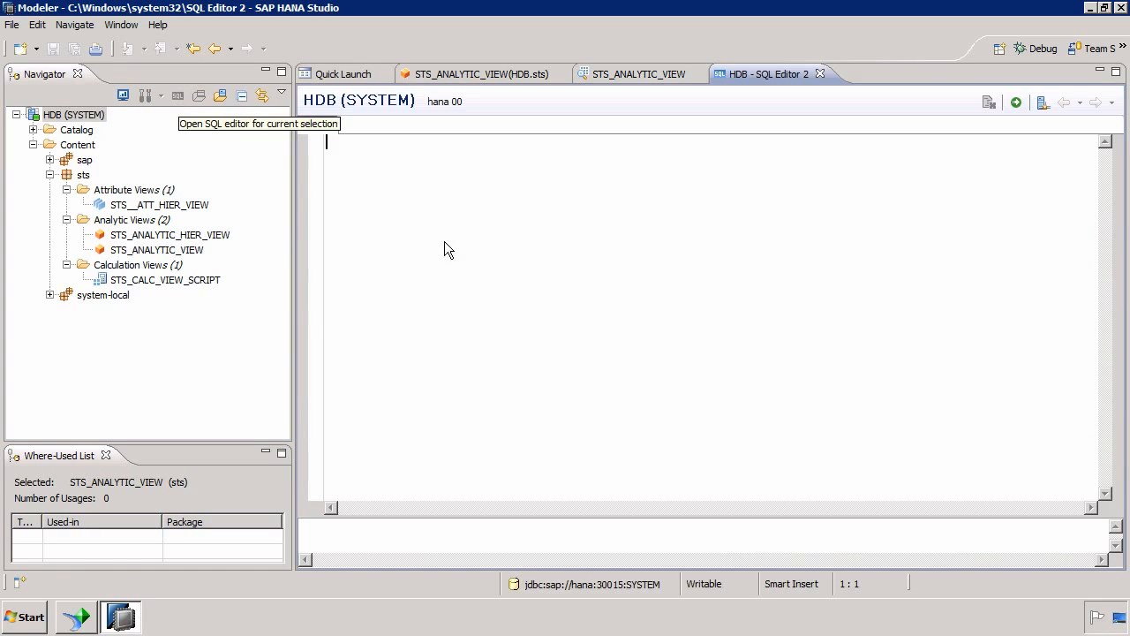
key("ctrl+v")
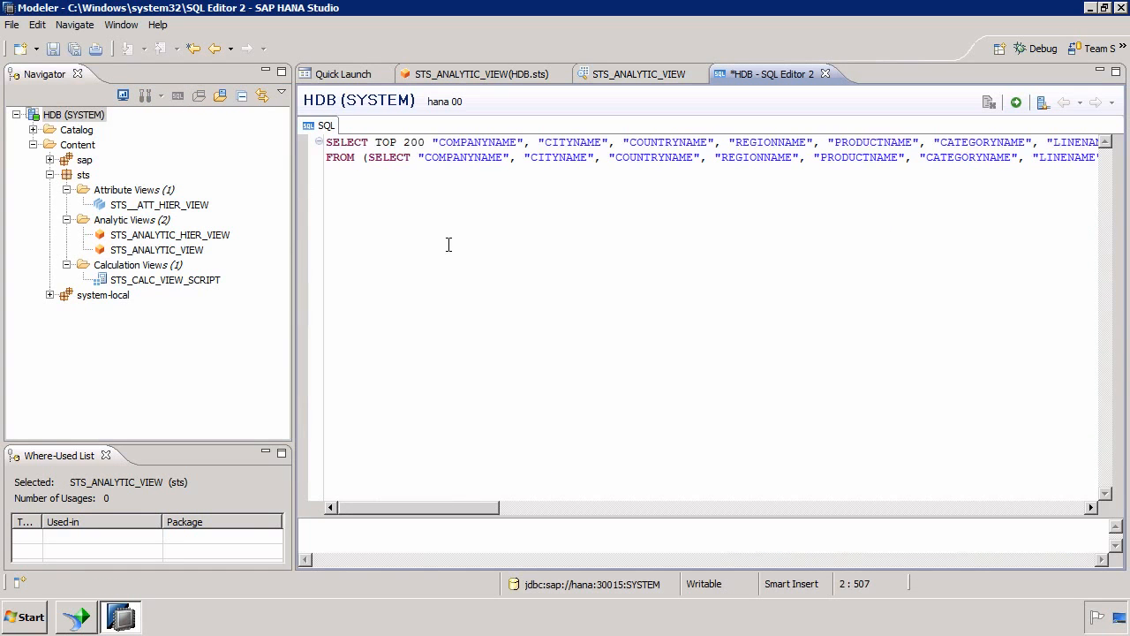
left_click(1015, 103)
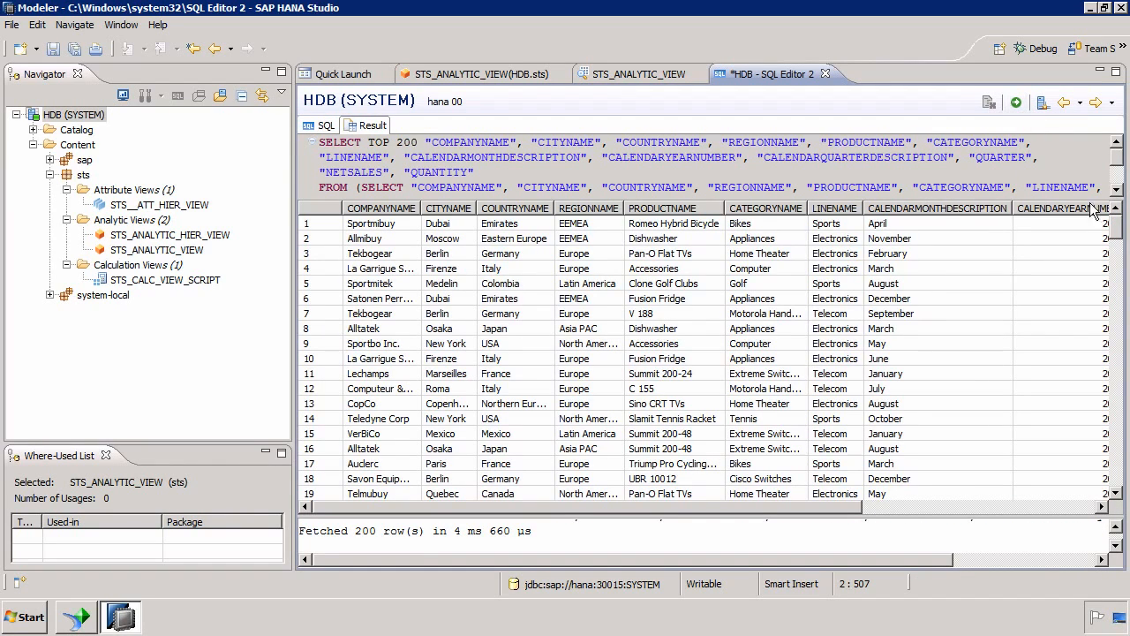
Check the 200 fetched rows and the view named in the FROM clause, then close HANA Studio
left_click(1116, 189)
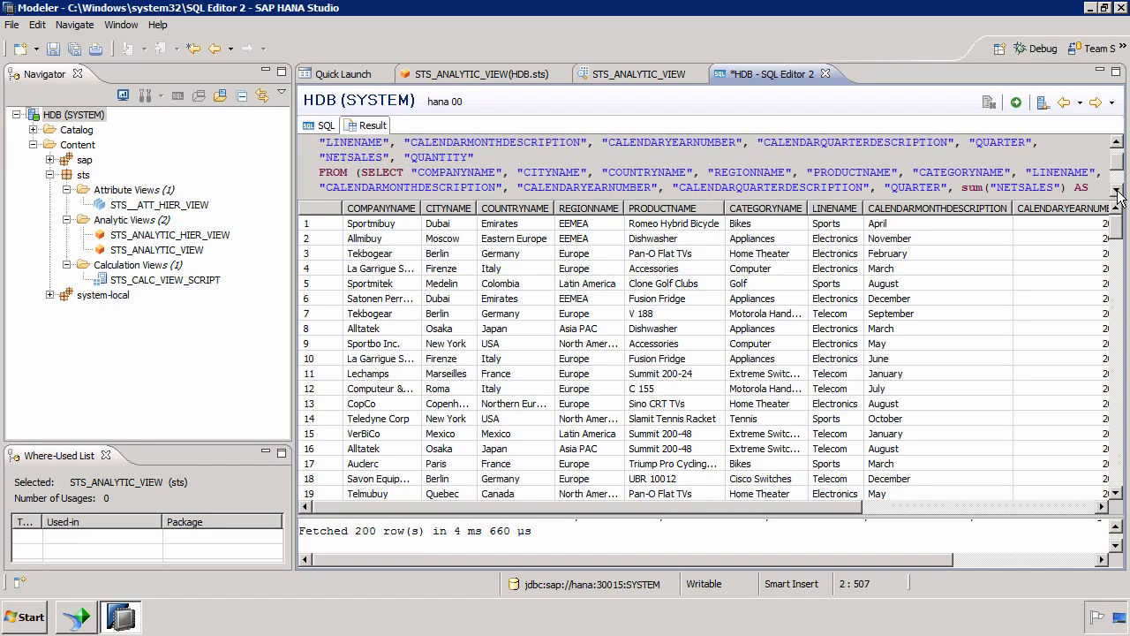
left_click(1115, 189)
left_click(1116, 190)
left_click(1116, 190)
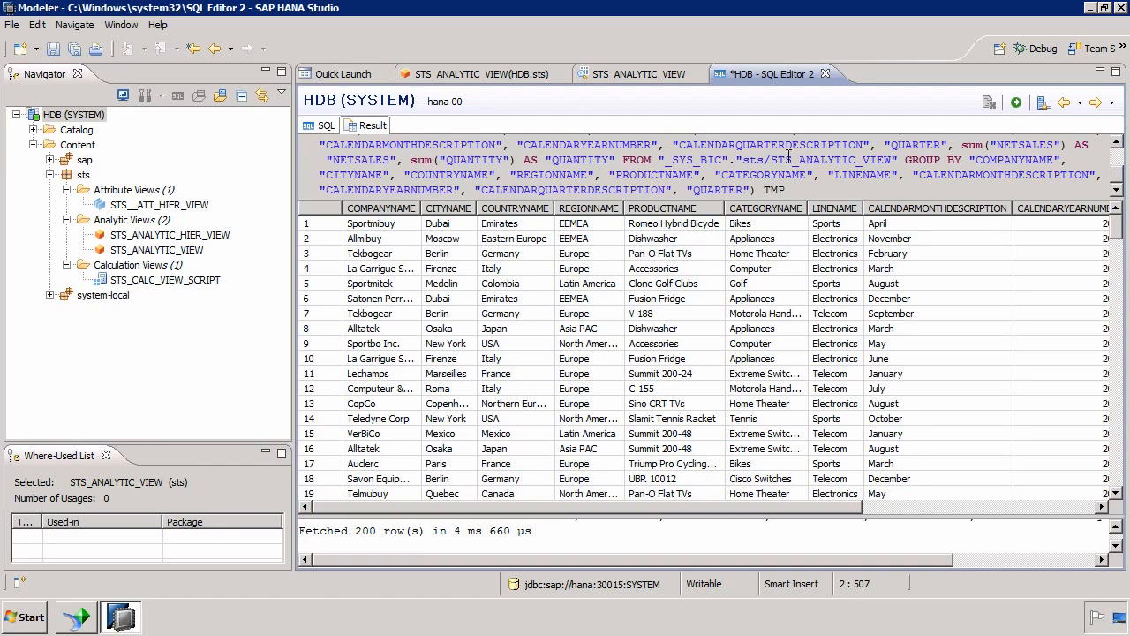
left_click_drag(663, 159, 899, 160)
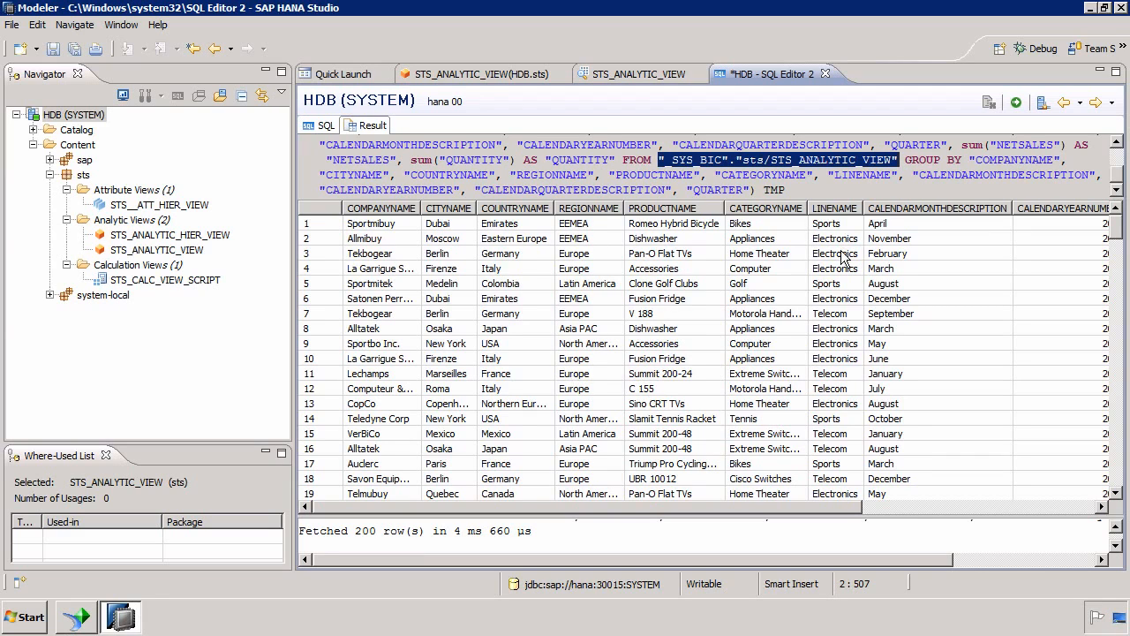
left_click(1121, 7)
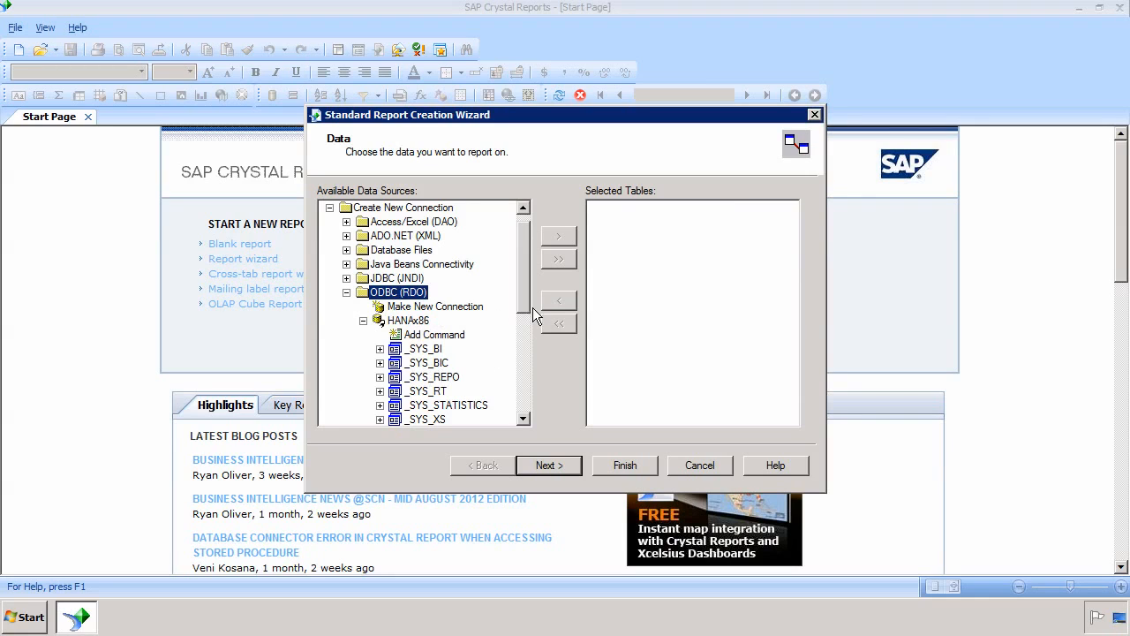
Expand Views under HANAx86's _SYS_BIC schema to reveal sts/STS_ANALYTIC_VIEW and its hierarchy views
left_click(524, 420)
left_click(524, 419)
left_click(524, 419)
left_click(524, 419)
left_click(523, 419)
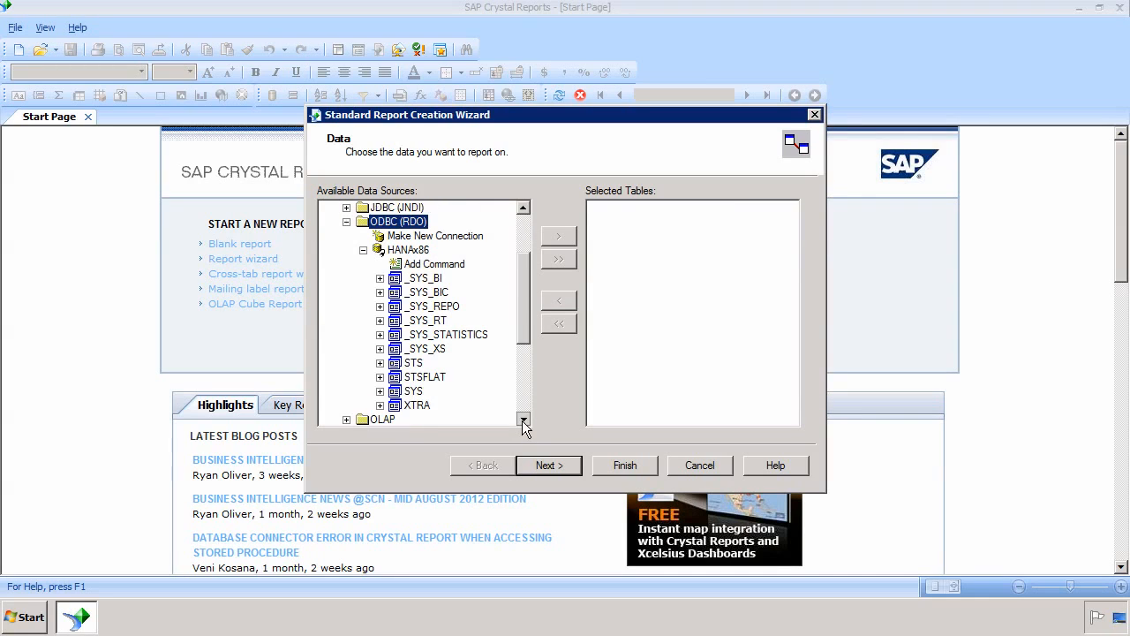
left_click(524, 420)
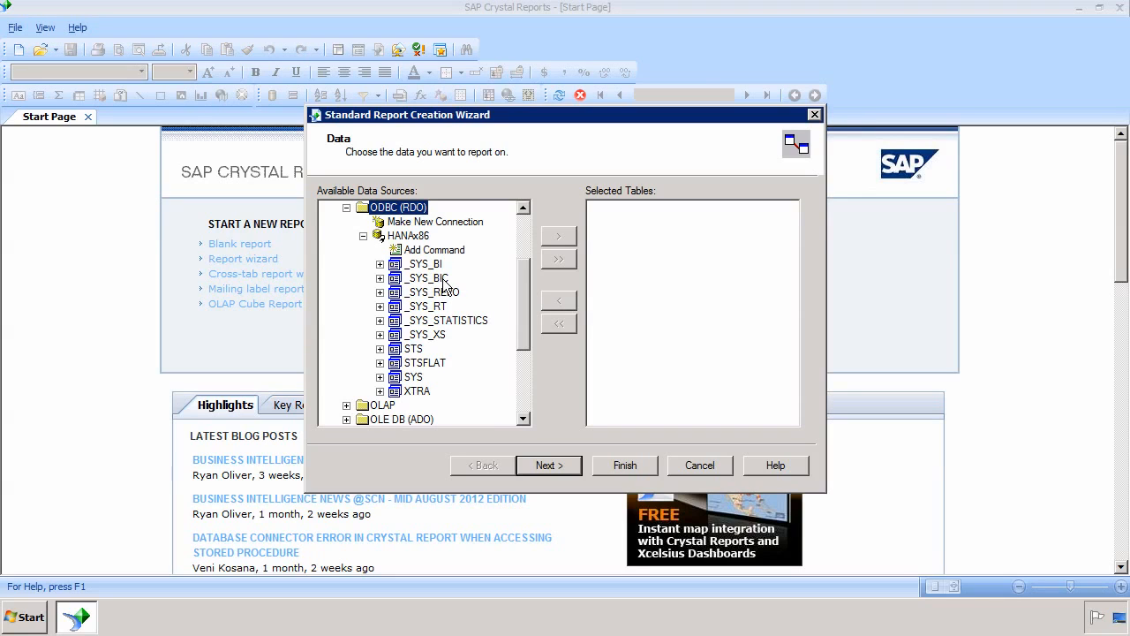
left_click(379, 278)
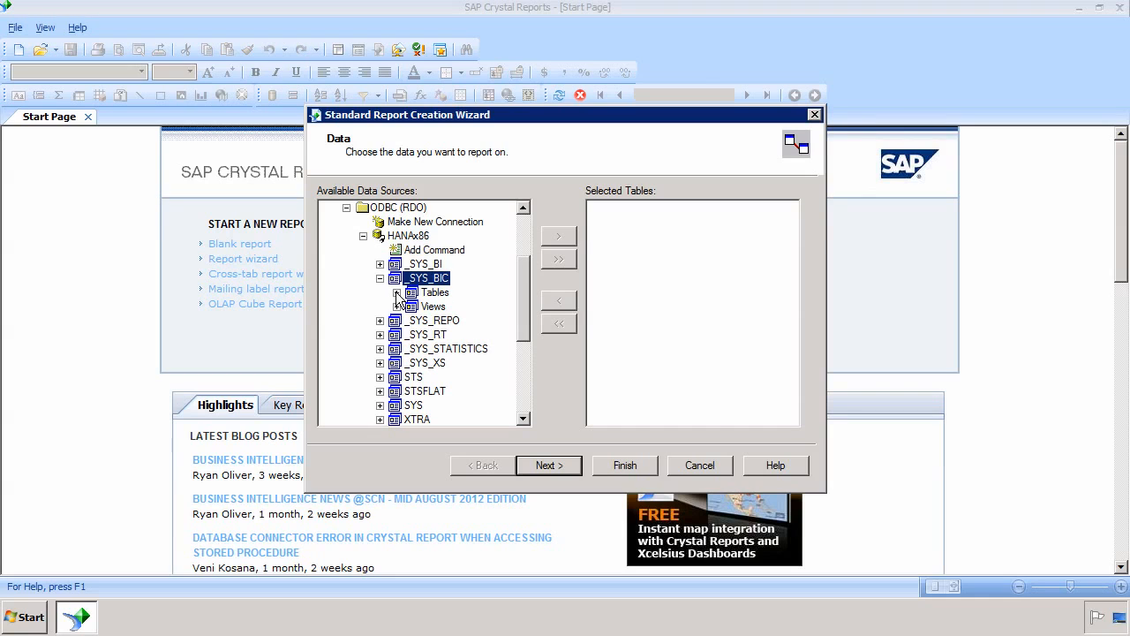
left_click(397, 292)
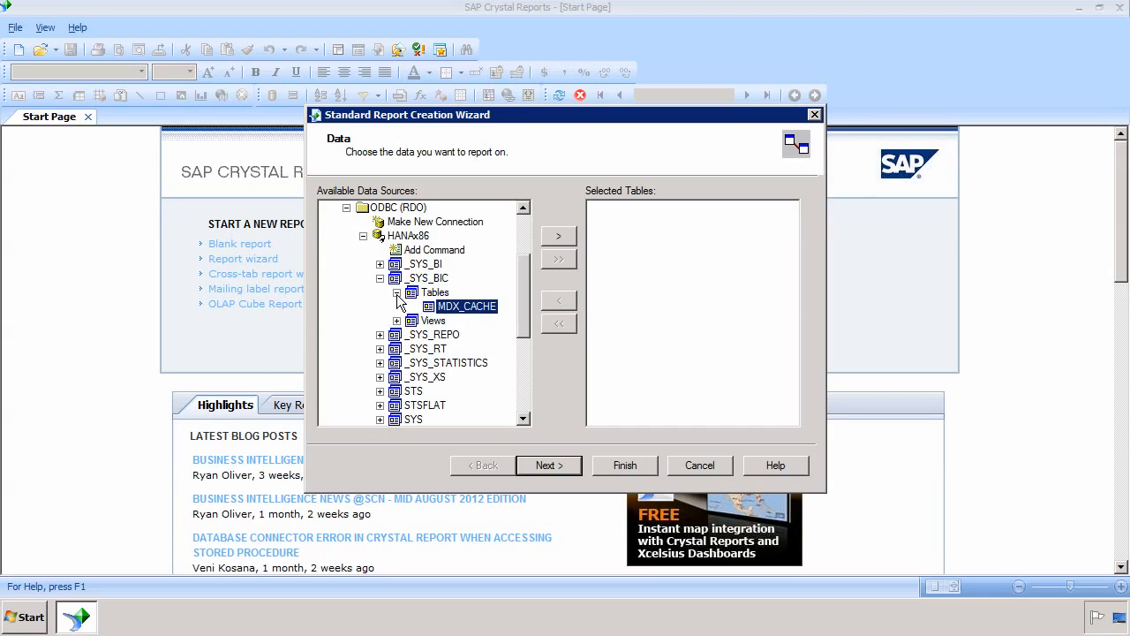
left_click(396, 292)
left_click(398, 307)
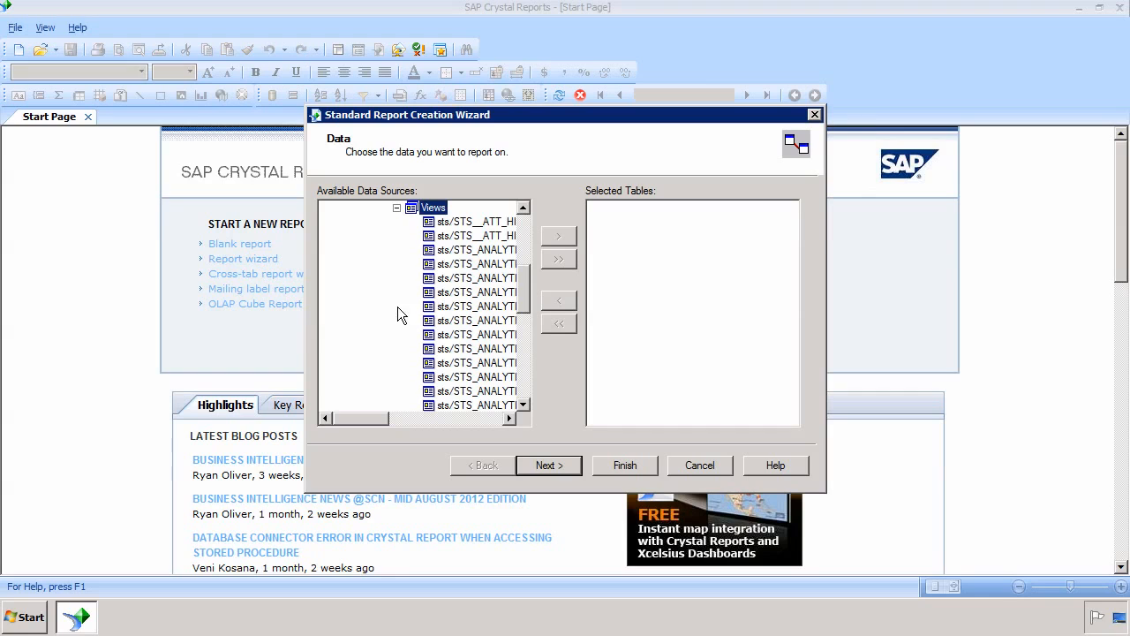
left_click_drag(380, 421, 406, 419)
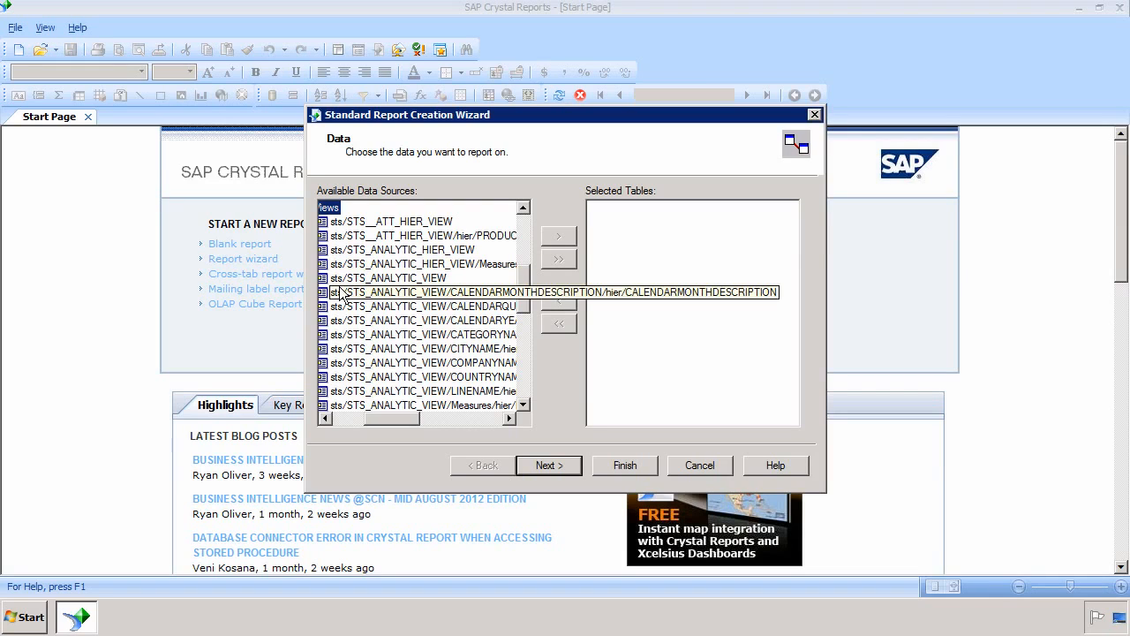
Add only sts/STS_ANALYTIC_VIEW to Selected Tables and finish the wizard to create Report1
left_click(395, 278)
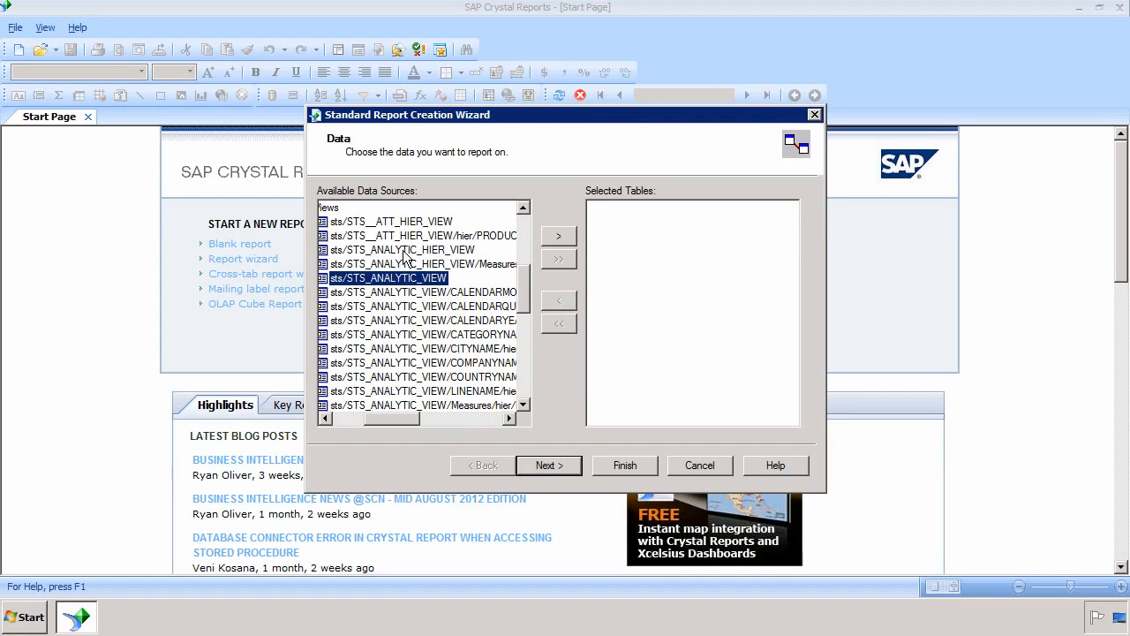
left_click(406, 251, "ctrl")
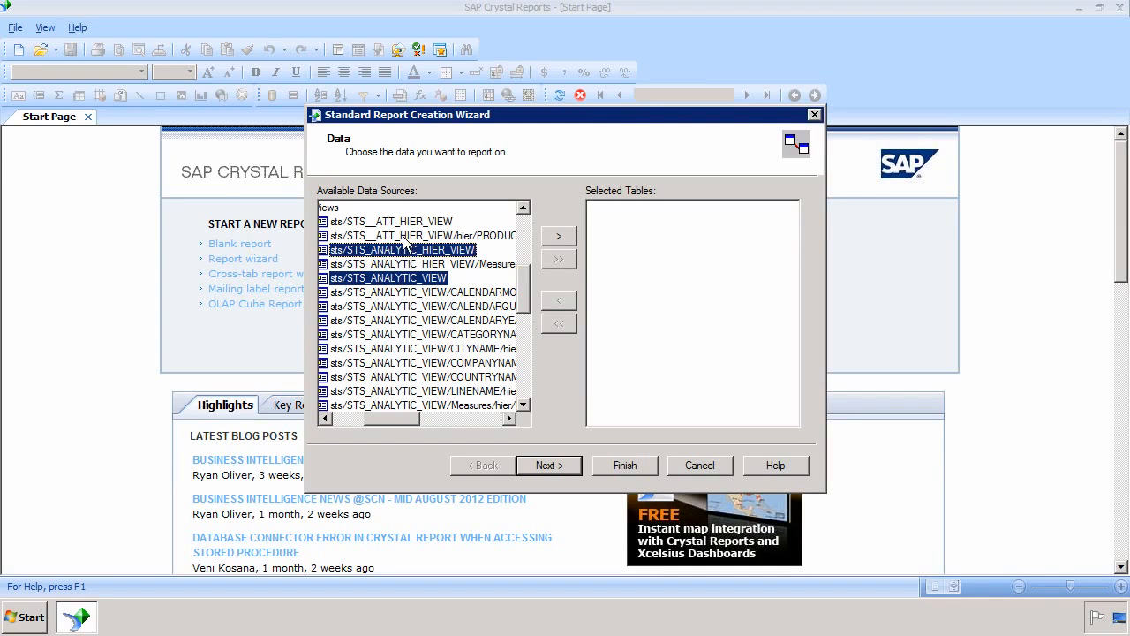
left_click(405, 222, "ctrl")
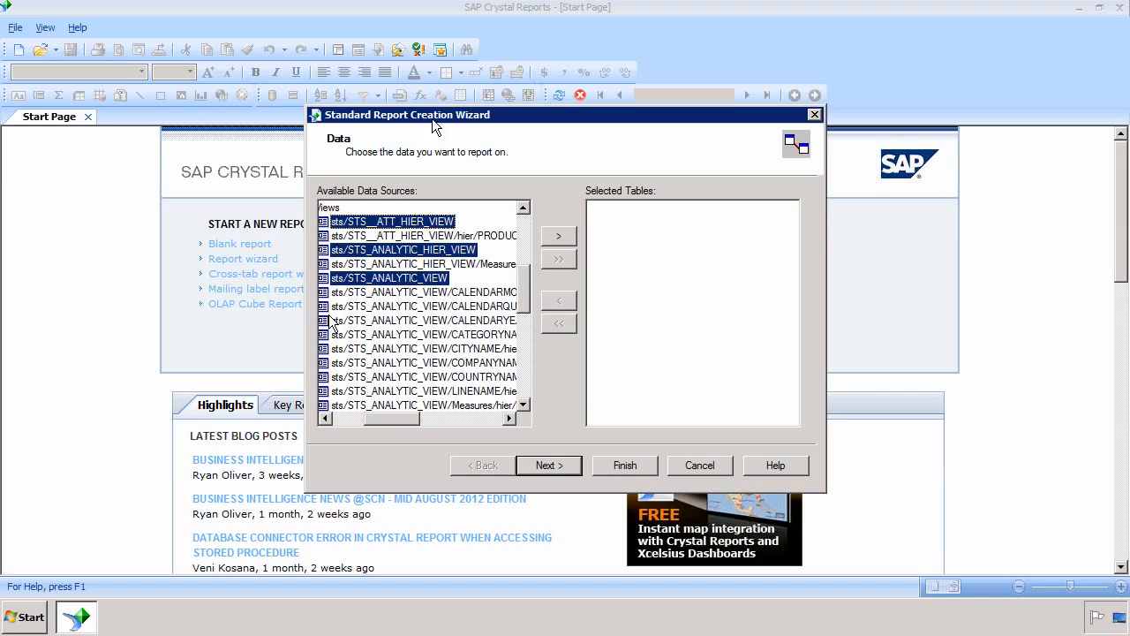
left_click(401, 279)
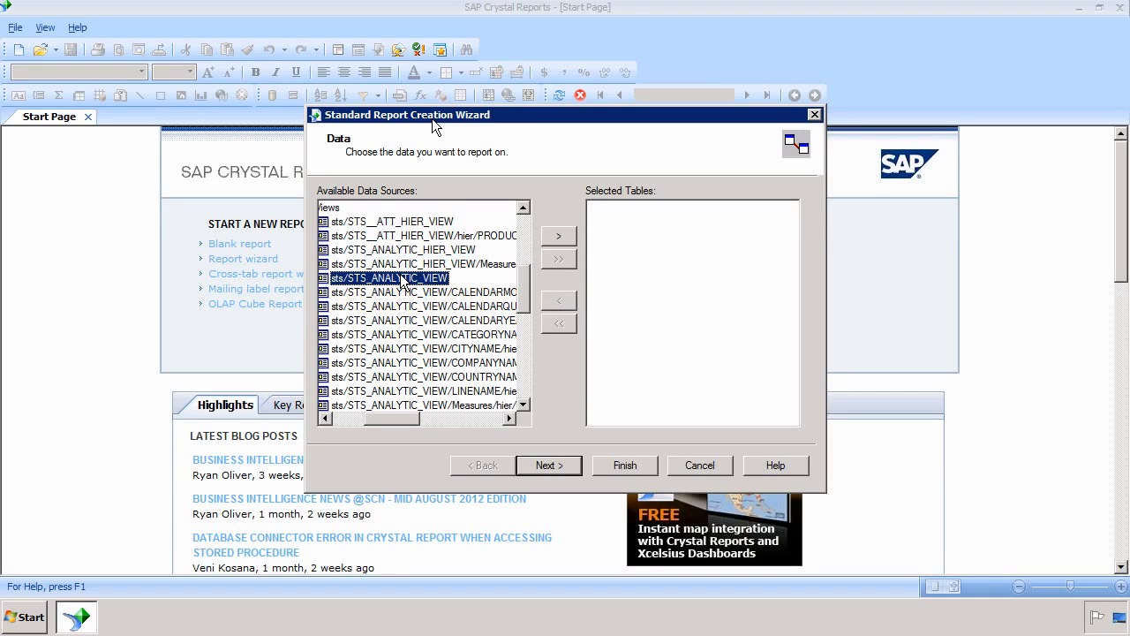
left_click(564, 235)
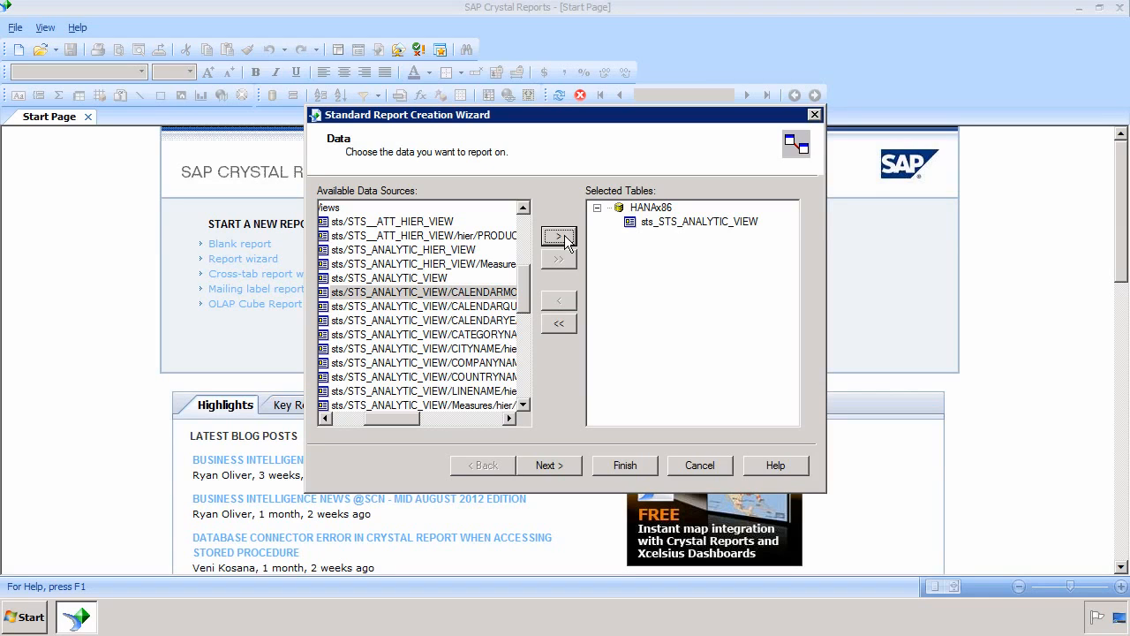
left_click(627, 462)
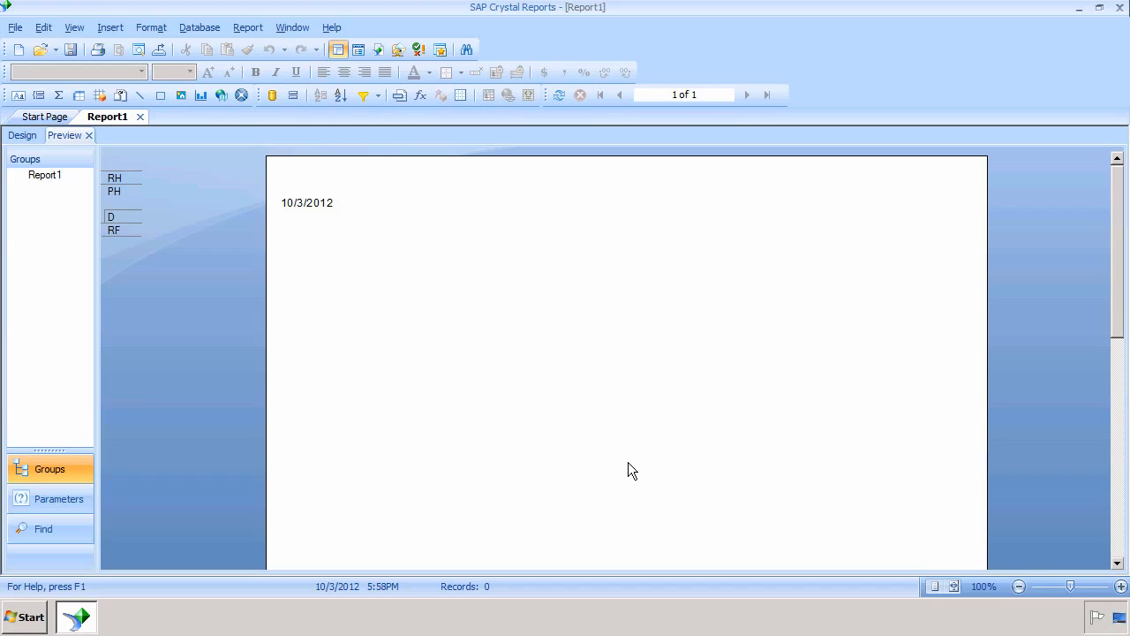
Show Report1 in Design view with a widened Field Explorer listing the sts_STS_ANALYTIC_VIEW fields
left_click(23, 135)
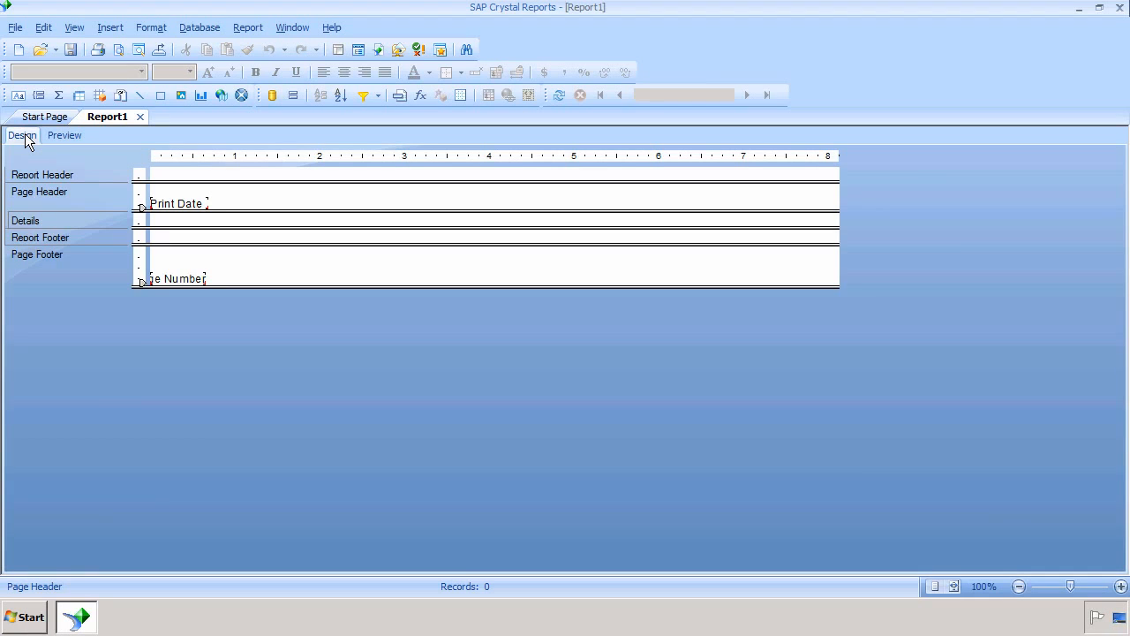
left_click(81, 28)
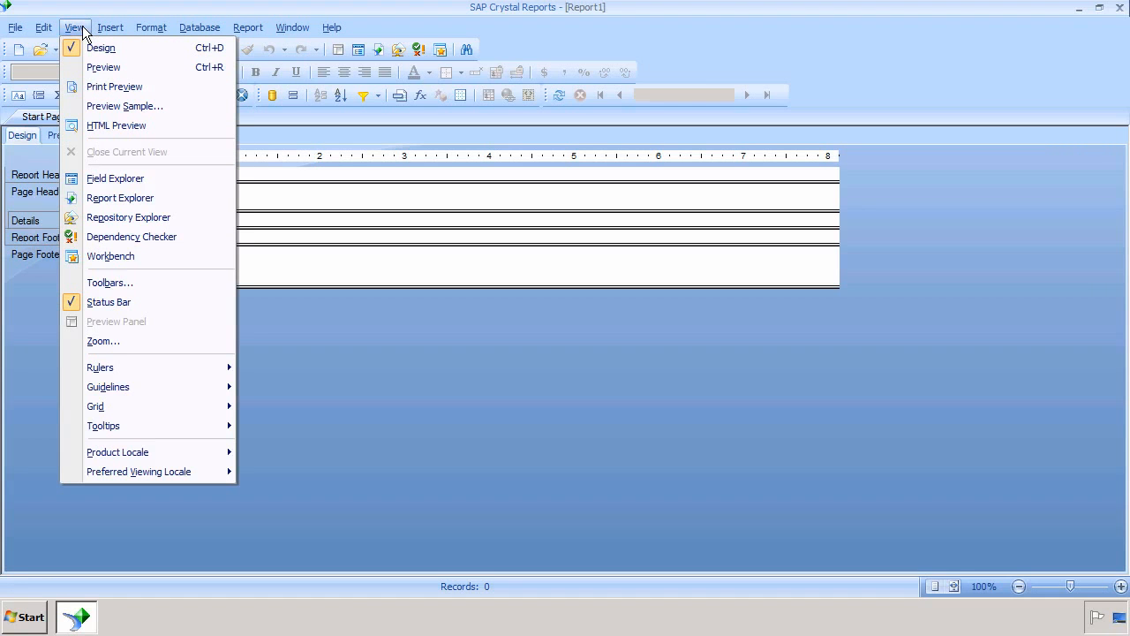
left_click(113, 182)
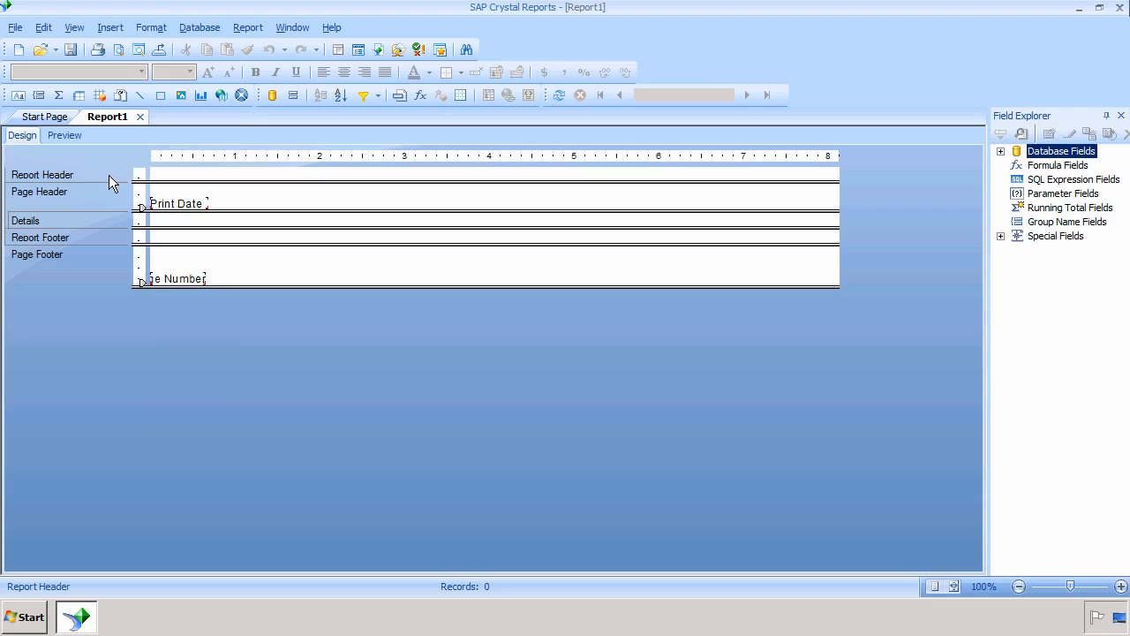
left_click(1001, 150)
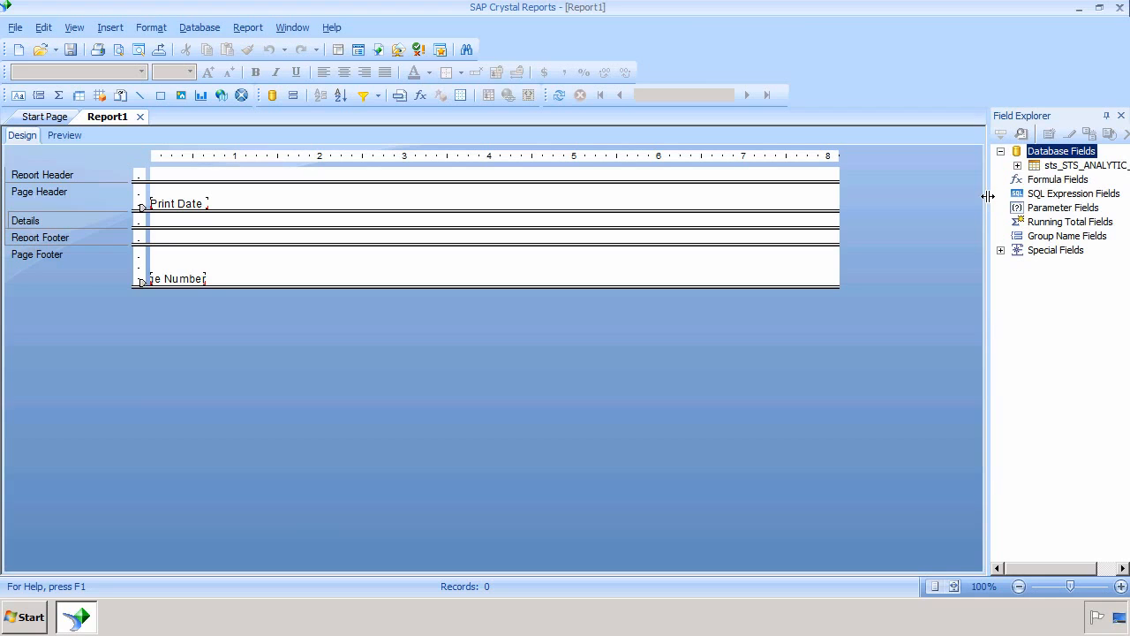
left_click_drag(987, 196, 907, 196)
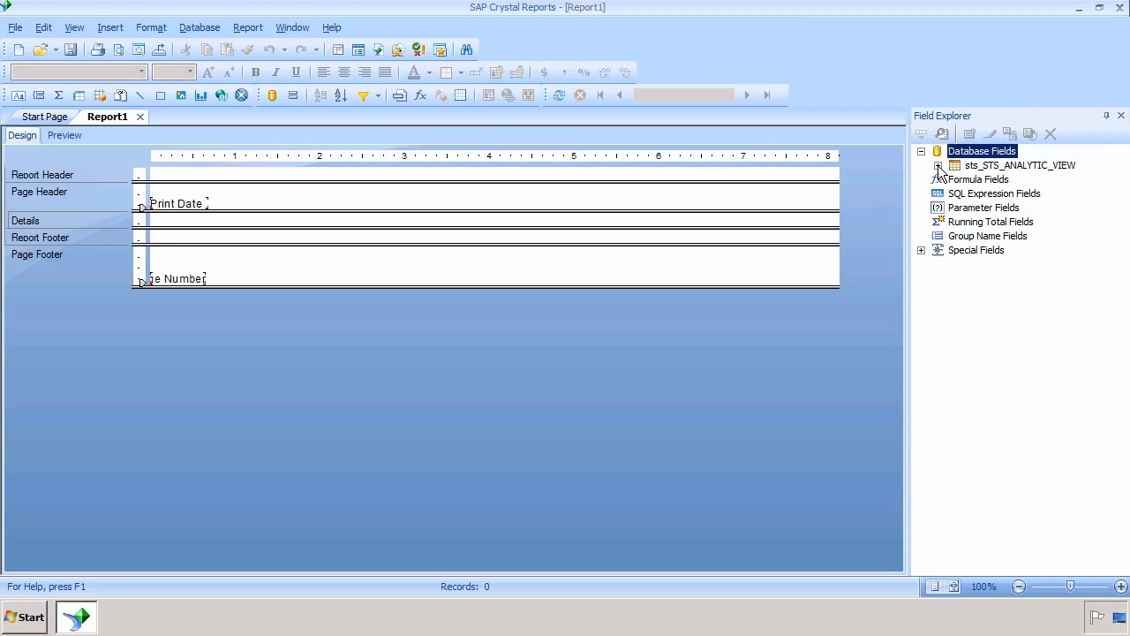
left_click(937, 165)
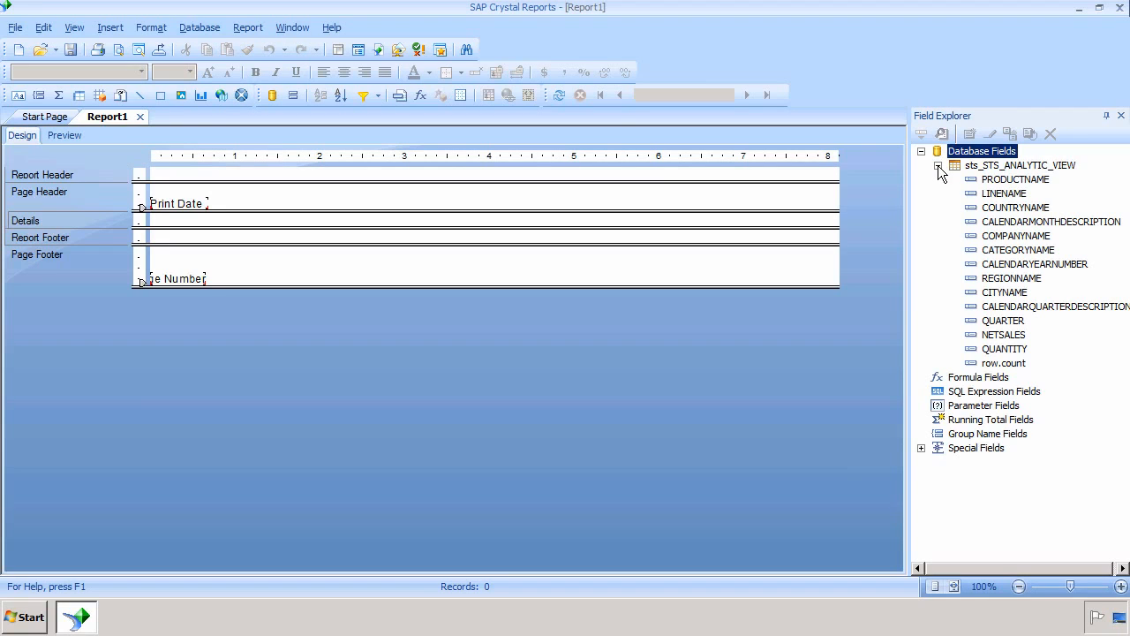
Place PRODUCTNAME, LINENAME, NETSALES and QUANTITY fields into the Details section
left_click(1007, 193)
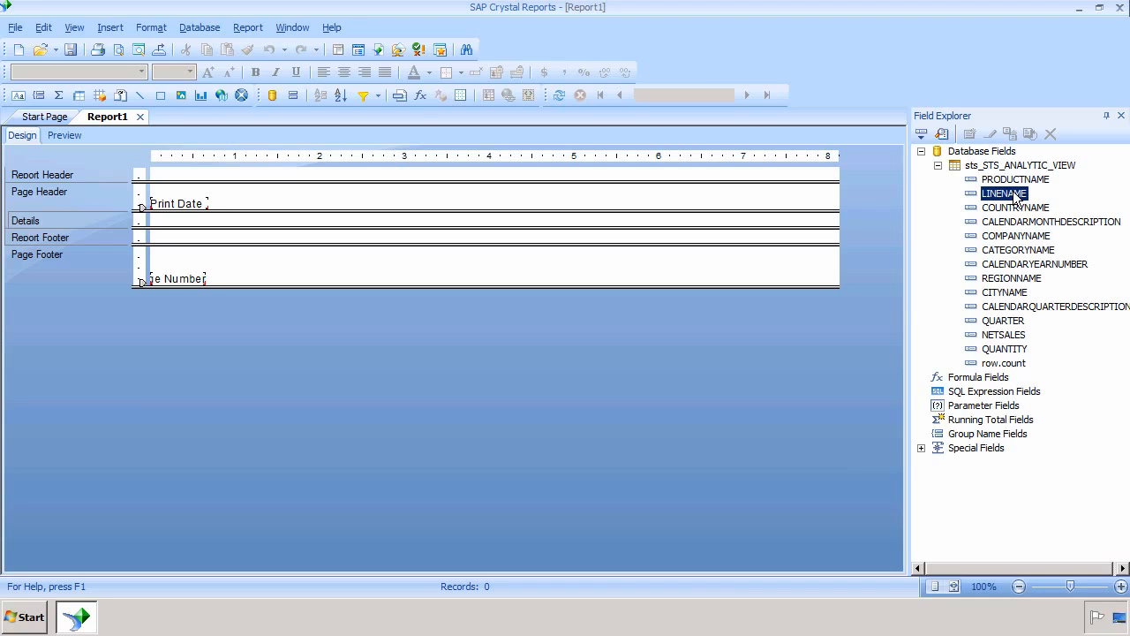
left_click(1013, 181, "ctrl")
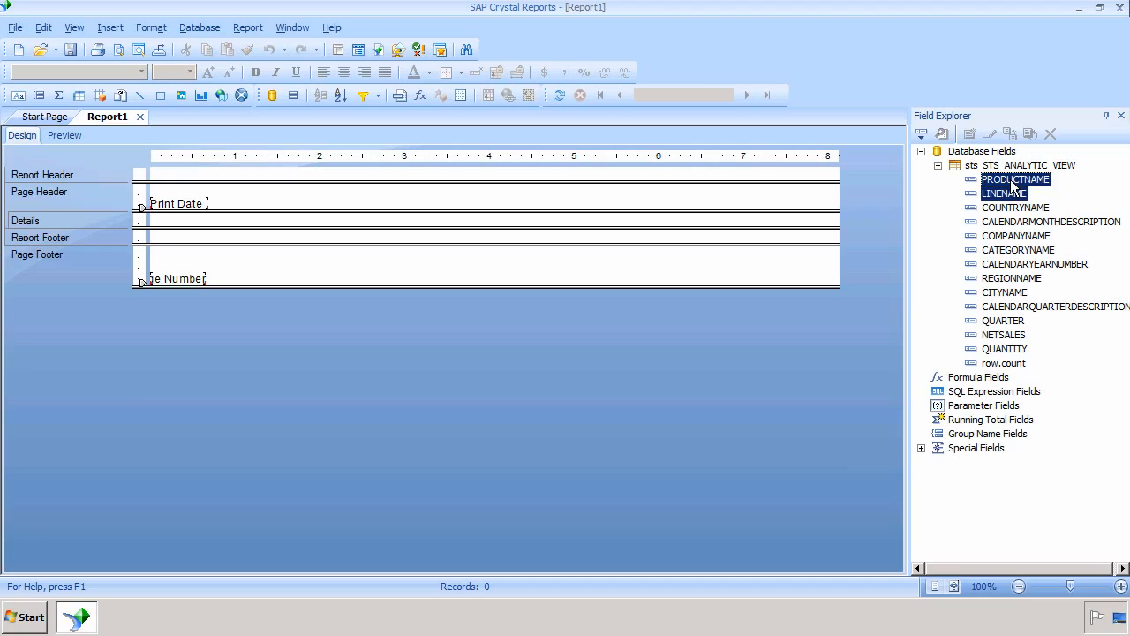
left_click(1014, 335, "ctrl")
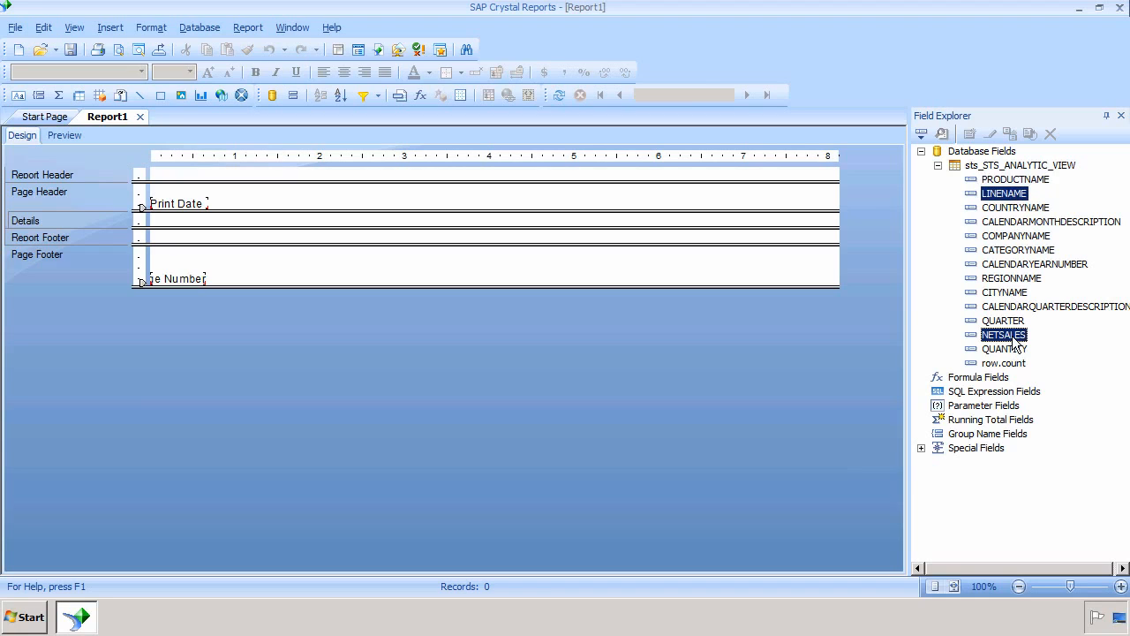
left_click(1013, 350, "ctrl")
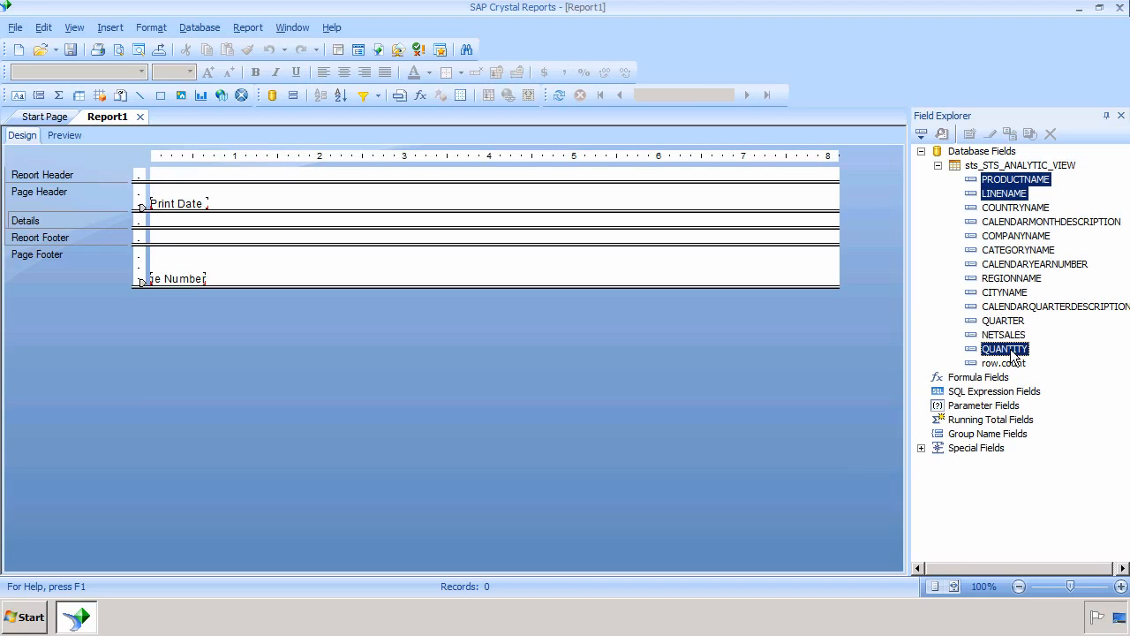
left_click(1013, 335, "ctrl")
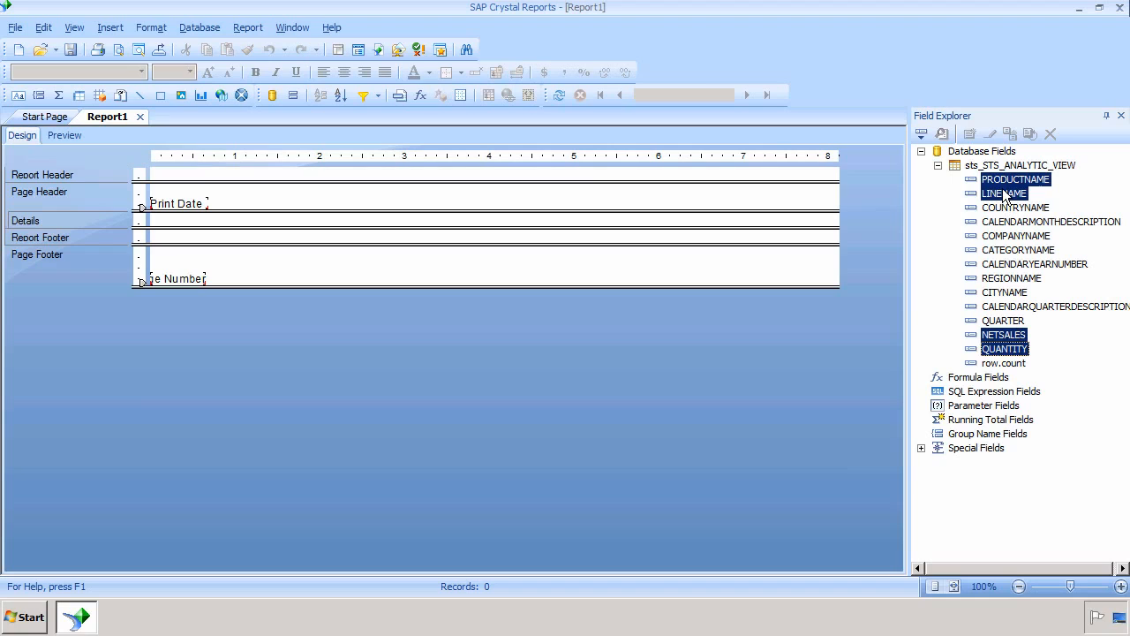
left_click_drag(1004, 196, 180, 216)
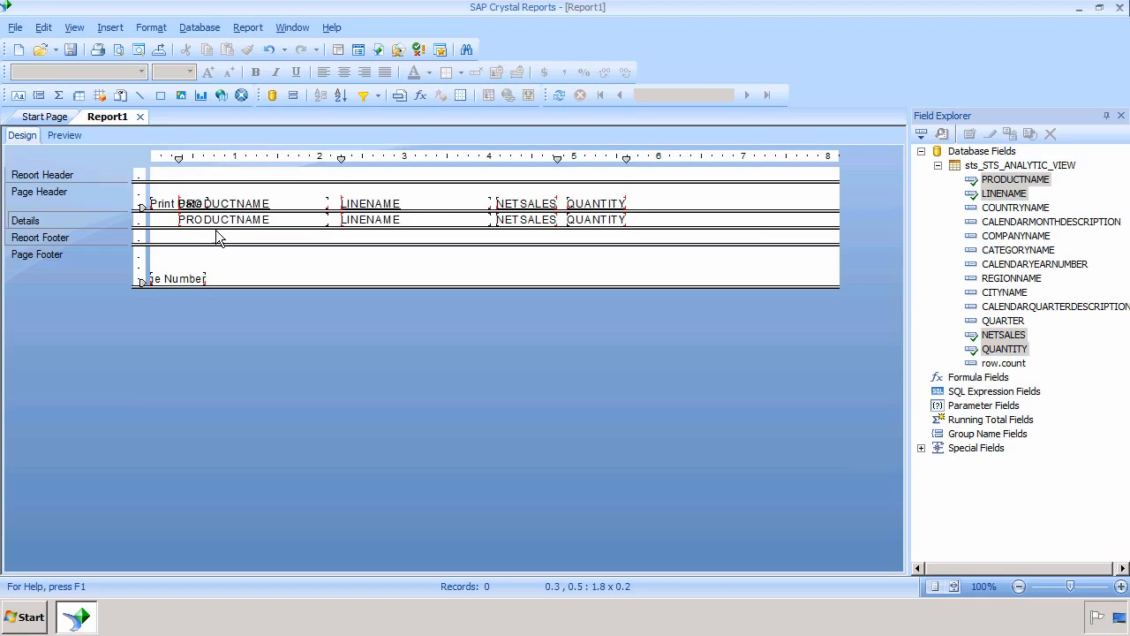
Move the QUANTITY field and heading further right, then widen the NETSALES field
left_click(588, 219)
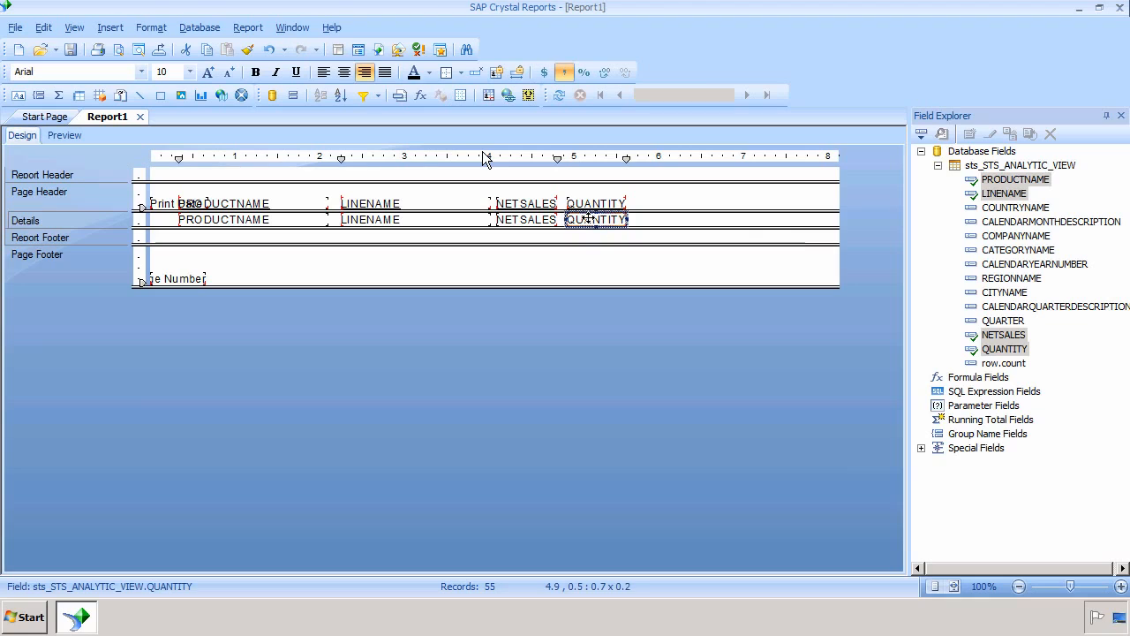
left_click(594, 204, "ctrl")
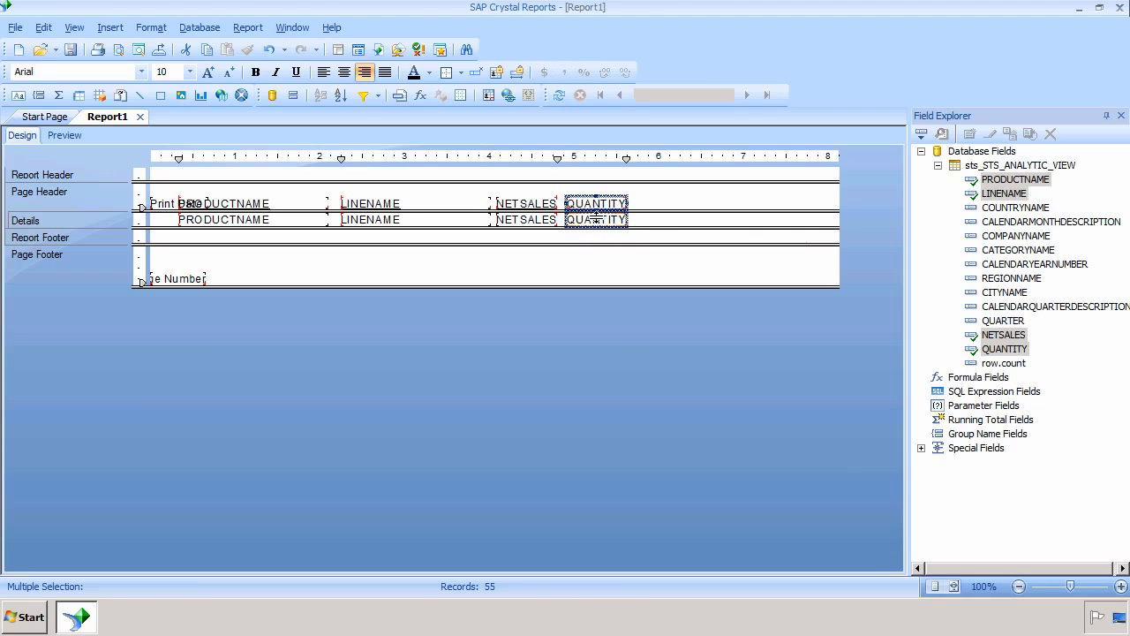
left_click_drag(597, 228, 668, 219)
left_click(526, 221)
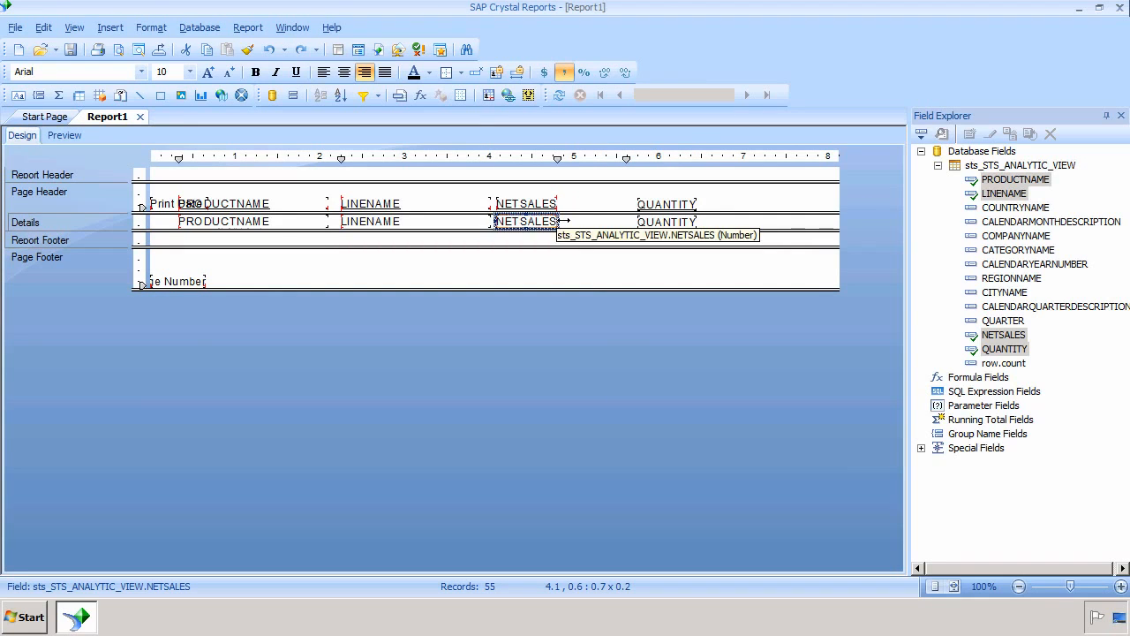
left_click_drag(556, 220, 601, 221)
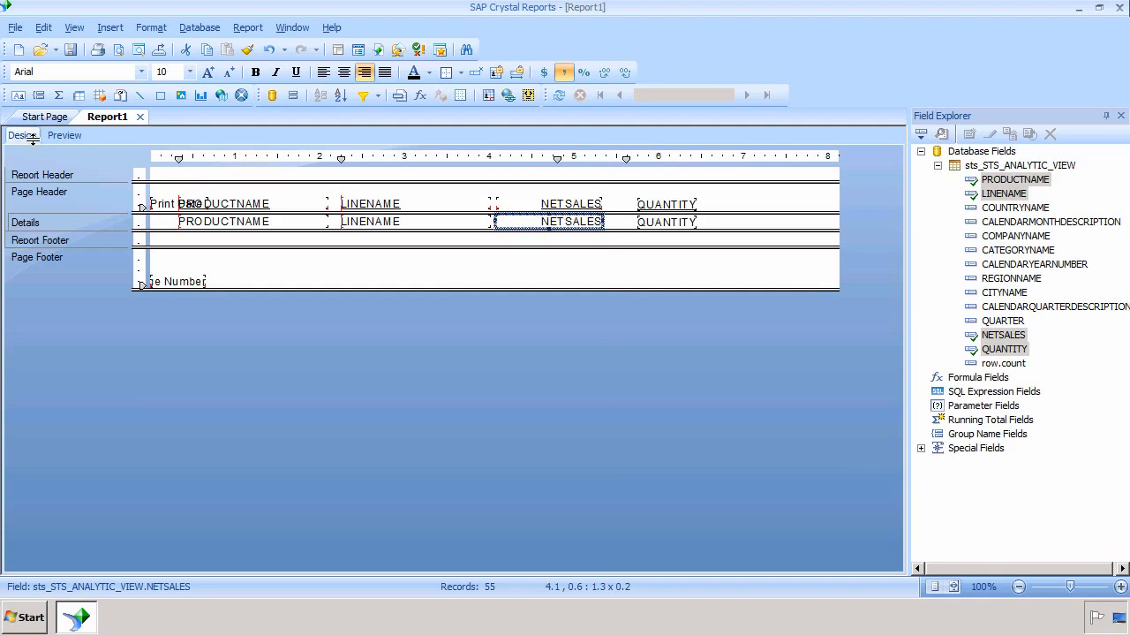
Preview the report's product rows with line names, net sales and quantities, field deselected
left_click(64, 135)
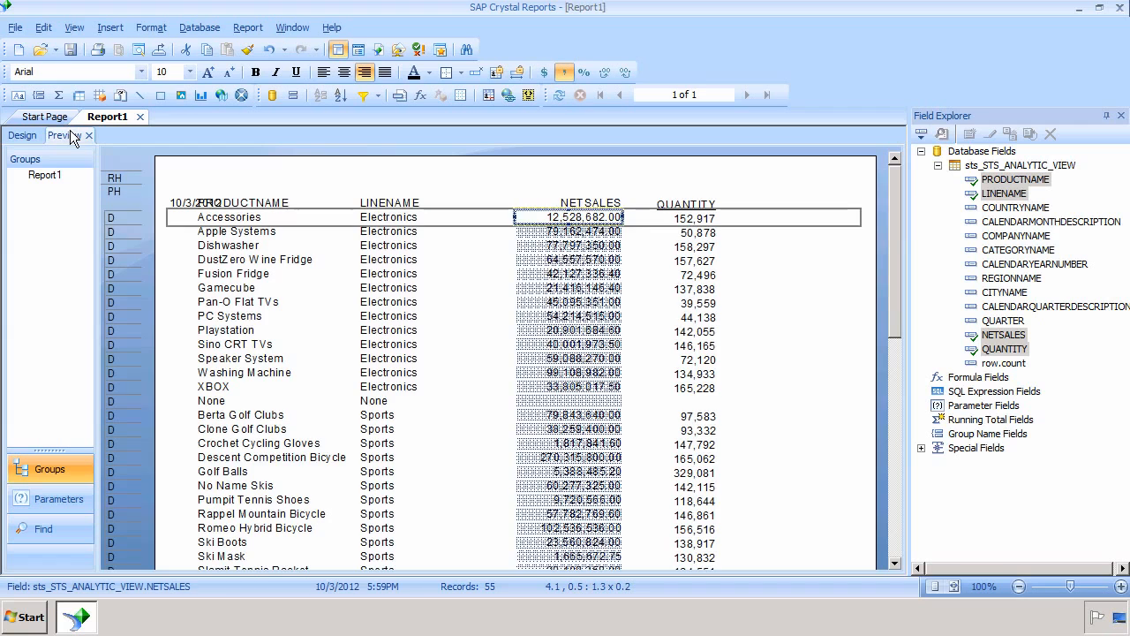
left_click(786, 162)
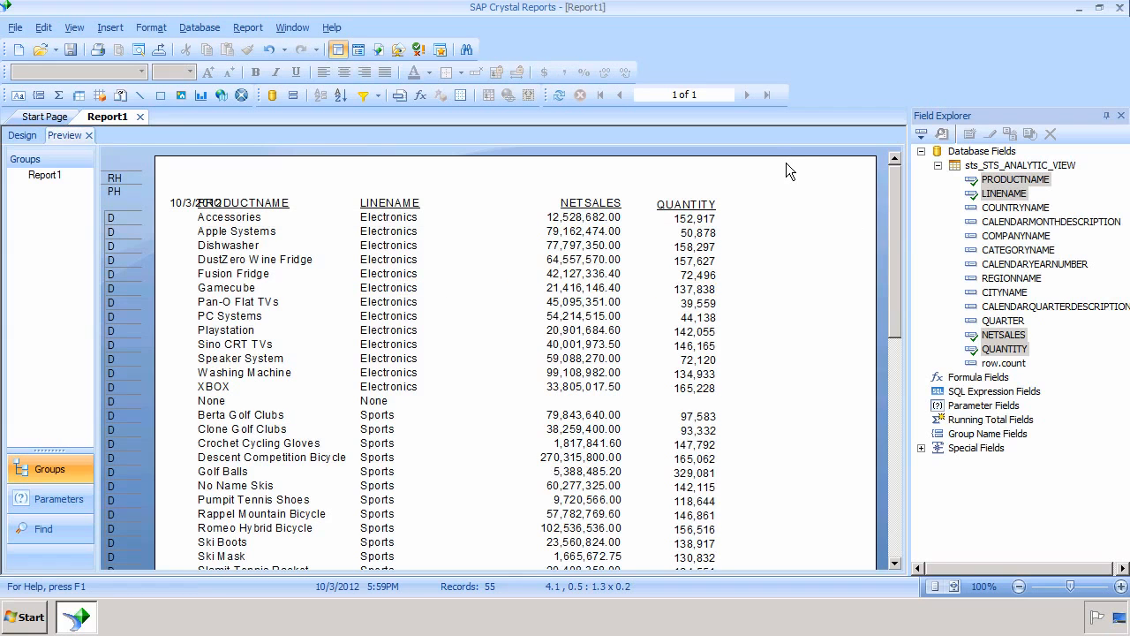